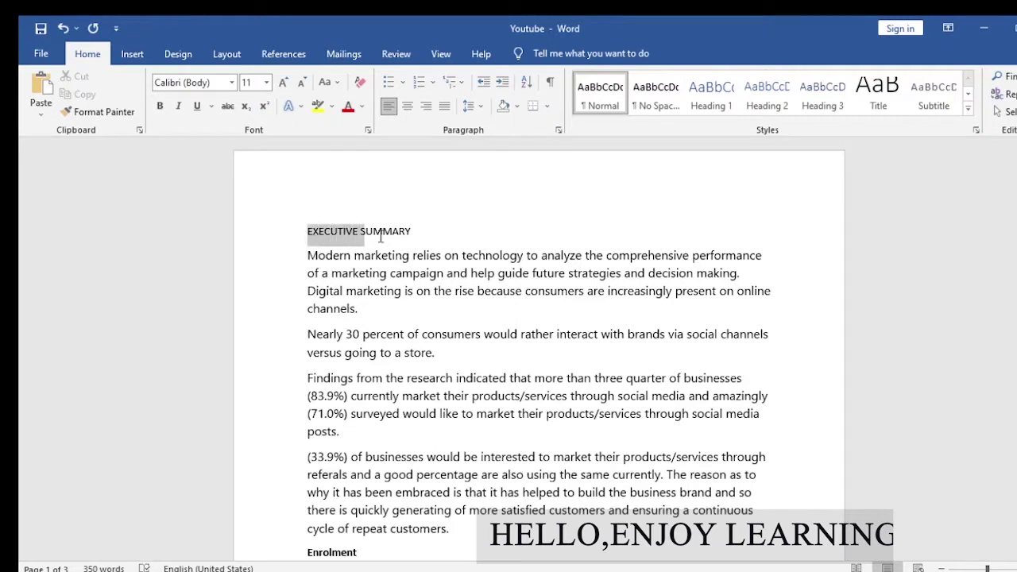
Apply Heading 1 to EXECUTIVE SUMMARY and Heading 2 to Enrolment
left_click_drag(307, 231, 413, 233)
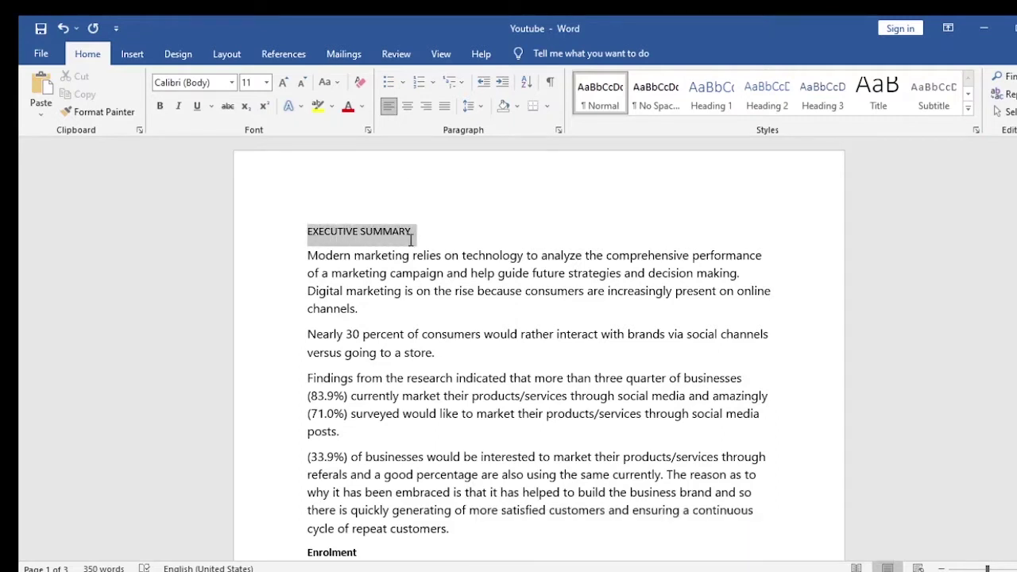
left_click(709, 95)
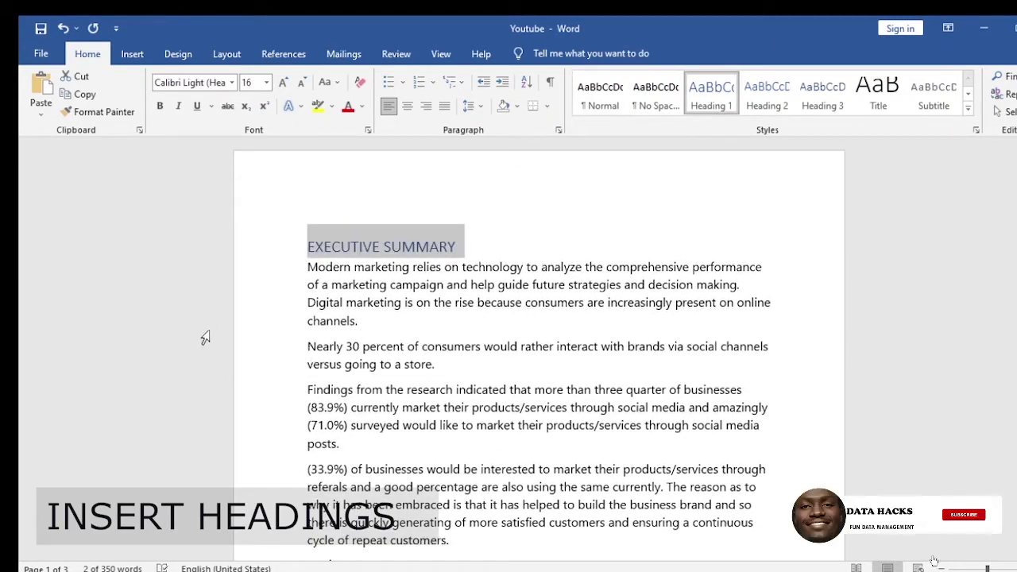
scroll(328, 336, "down", 3)
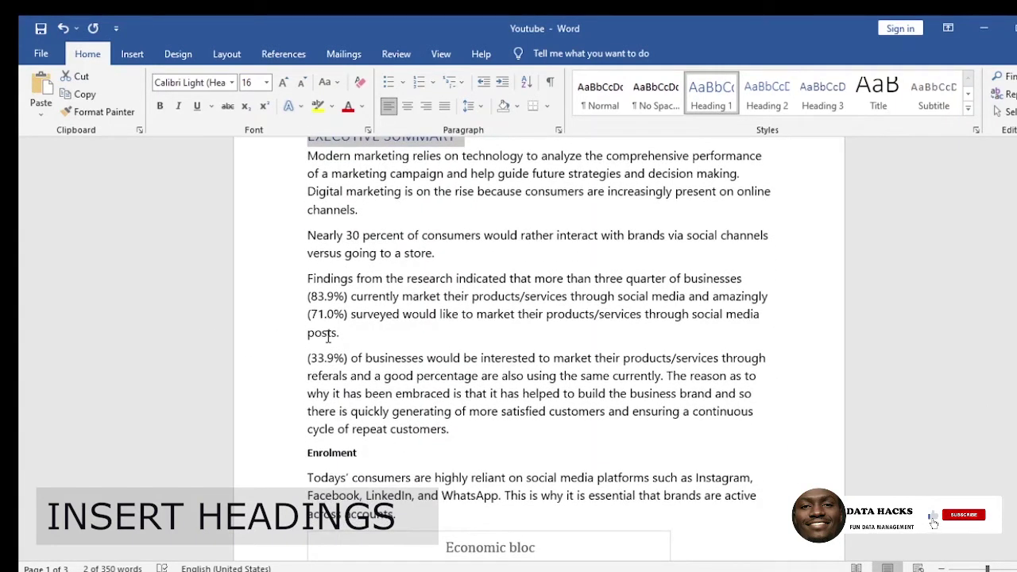
scroll(328, 336, "down", 2)
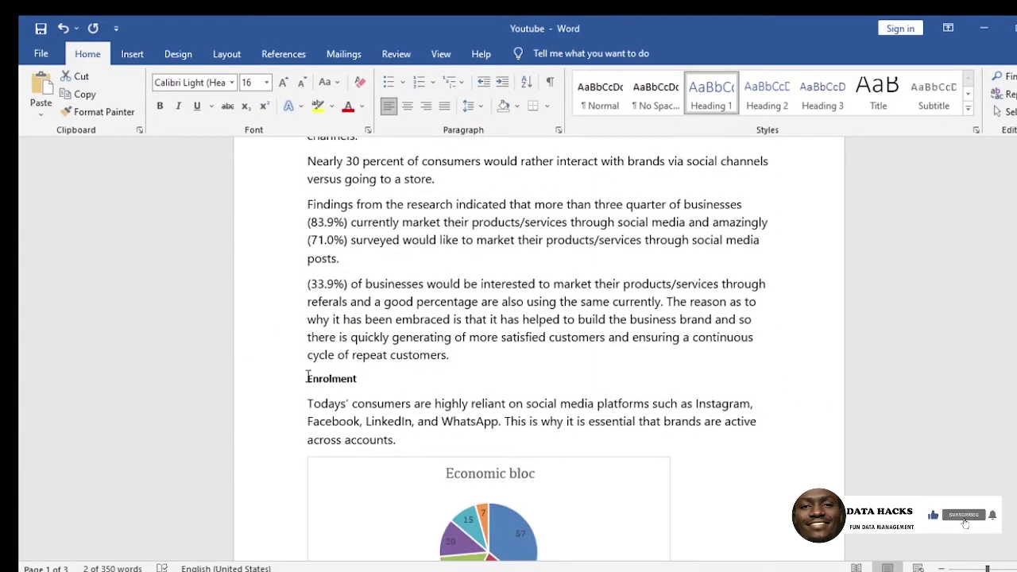
left_click_drag(308, 378, 363, 379)
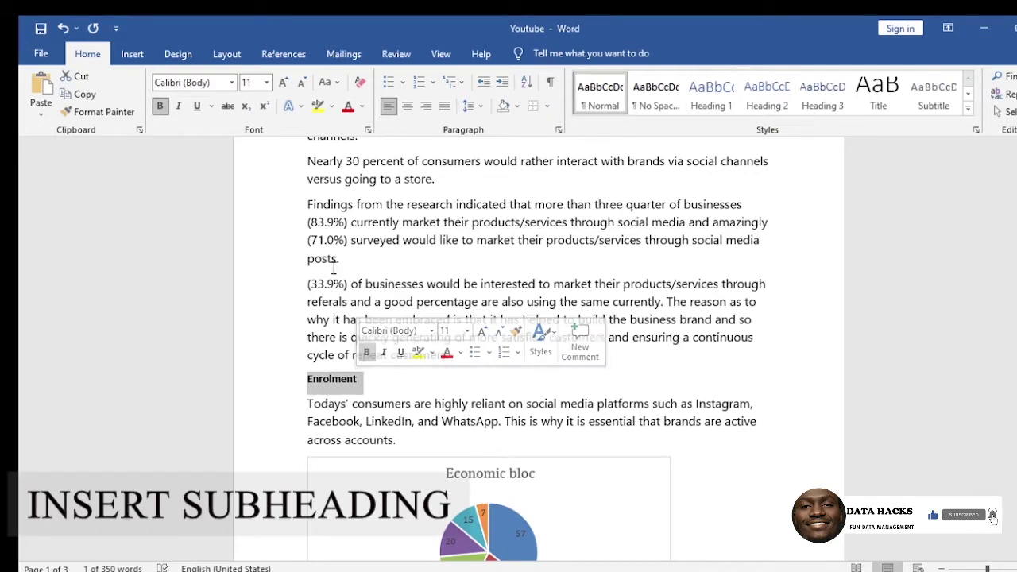
left_click(746, 104)
scroll(483, 277, "down", 1)
scroll(429, 350, "down", 2)
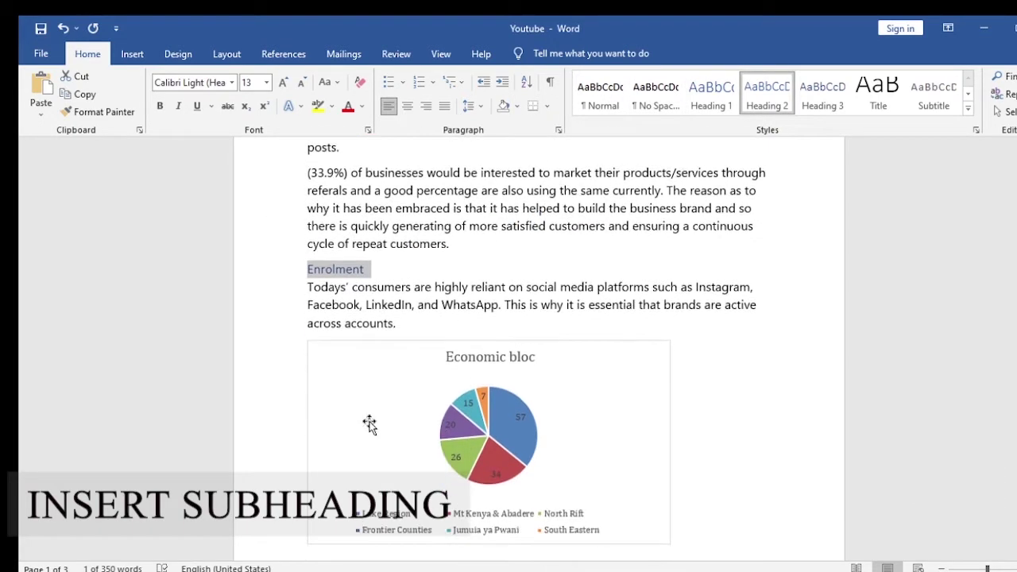
Caption the Economic bloc pie chart 'Figure 1:Economic Bloc'
left_click(333, 538)
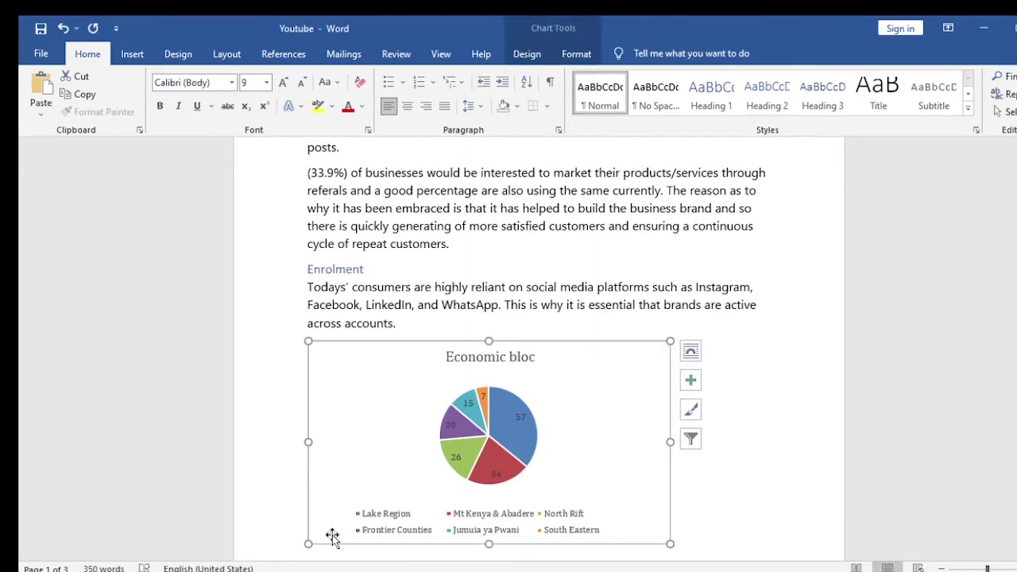
right_click(333, 538)
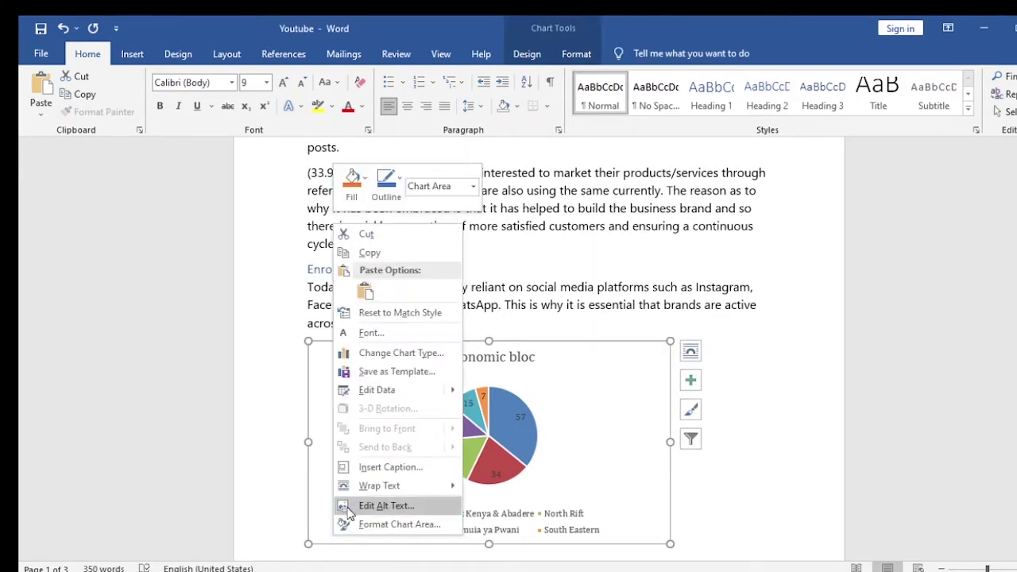
left_click(378, 470)
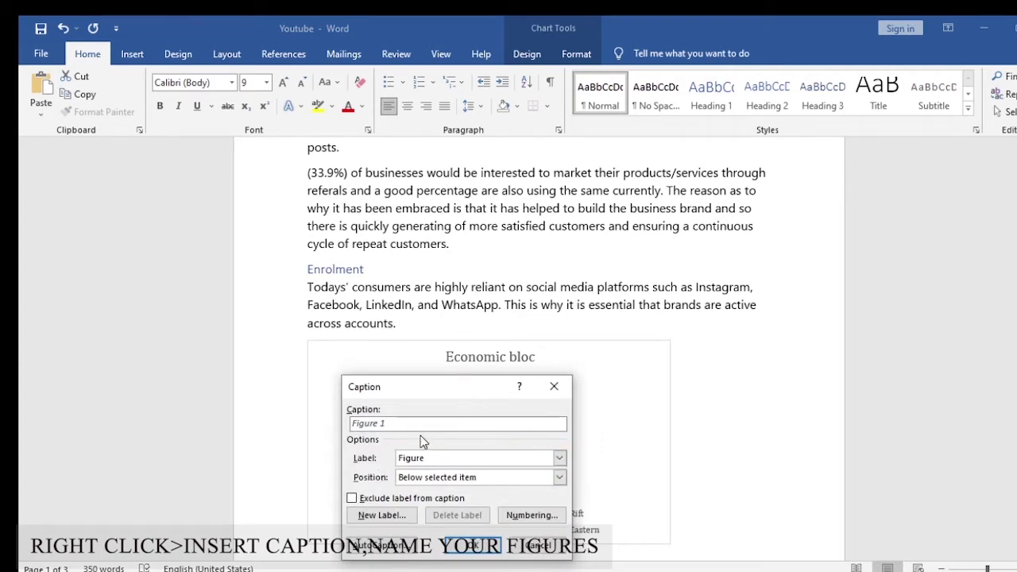
type(":Ec")
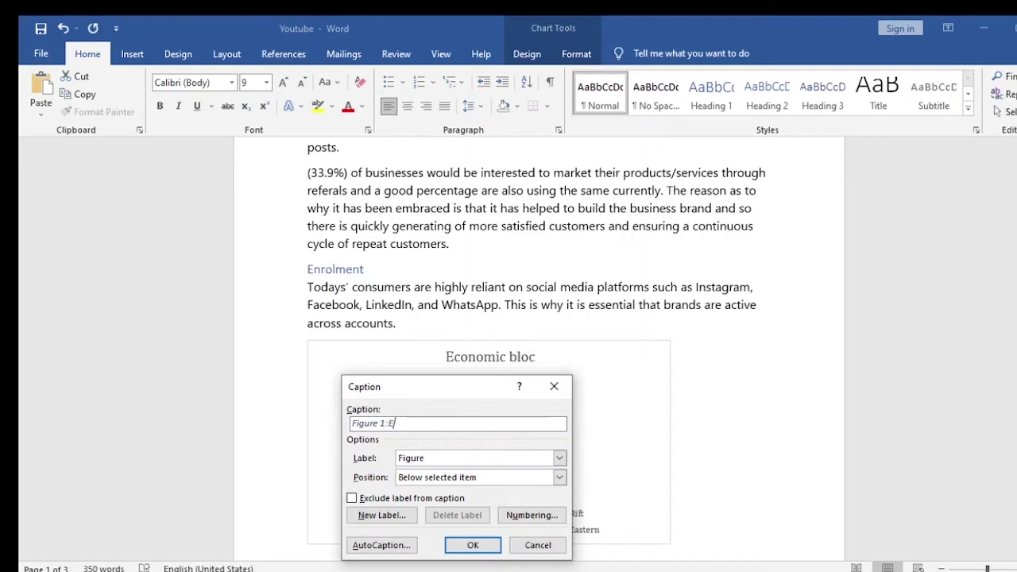
type("onomi")
type("c B")
type("loc")
left_click(471, 547)
scroll(467, 545, "down", 3)
Apply Heading 2 to the List Of Counties line
scroll(467, 545, "down", 3)
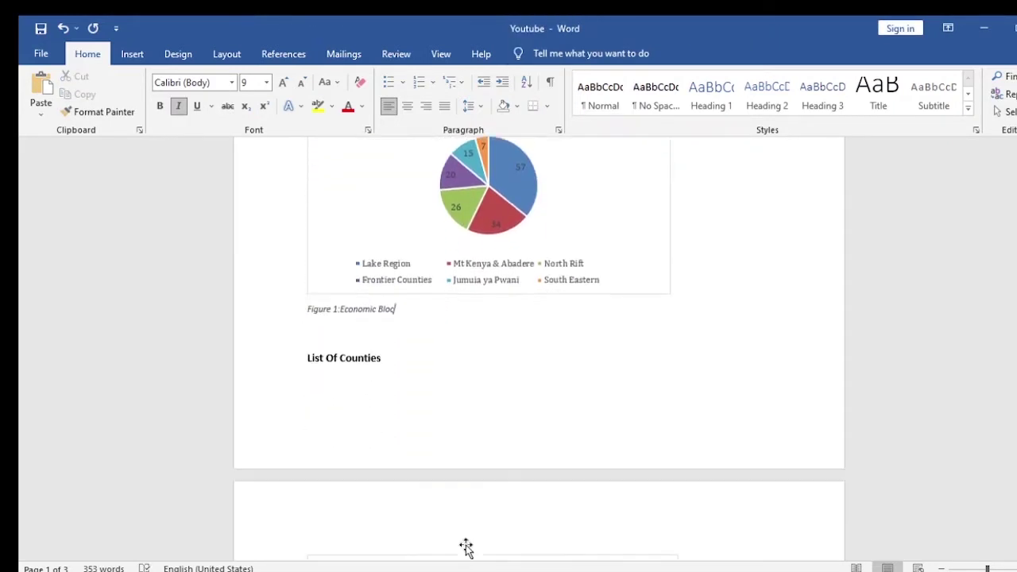
triple_click(339, 311)
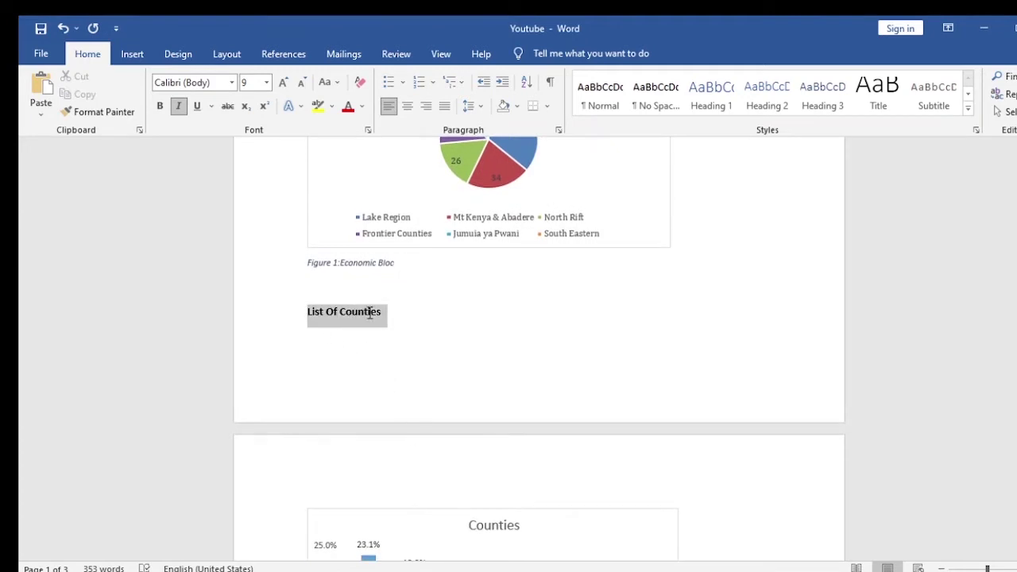
left_click(757, 104)
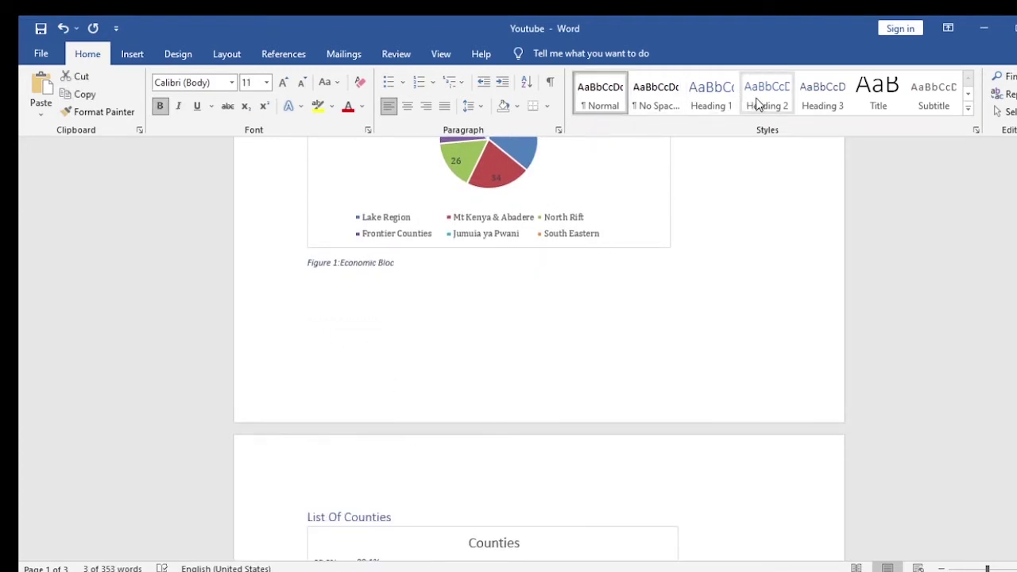
Start a caption for the Counties bar chart, entering ':Counties' after Figure 2
scroll(507, 375, "down", 1)
scroll(507, 375, "down", 3)
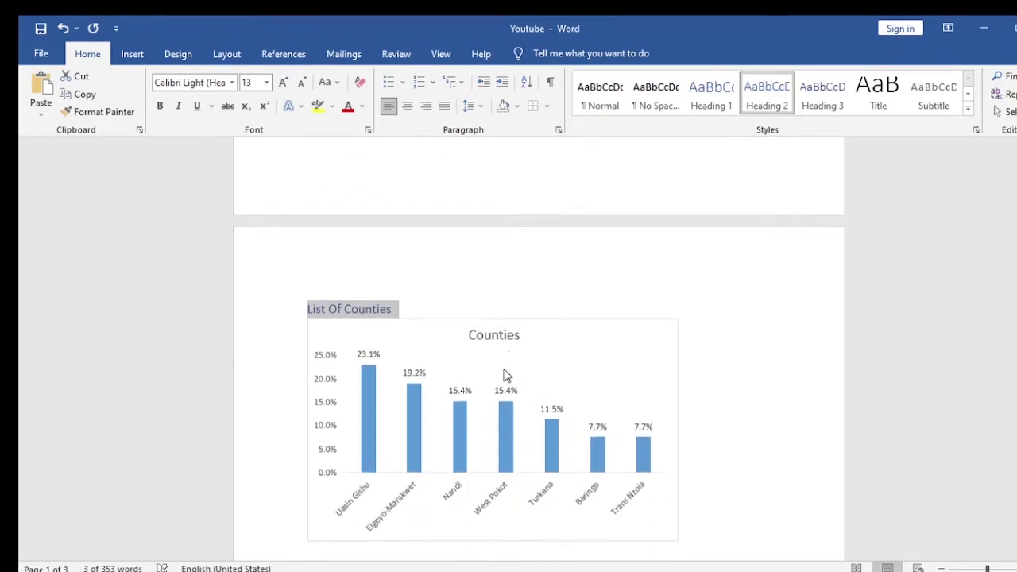
scroll(505, 374, "down", 3)
left_click(322, 405)
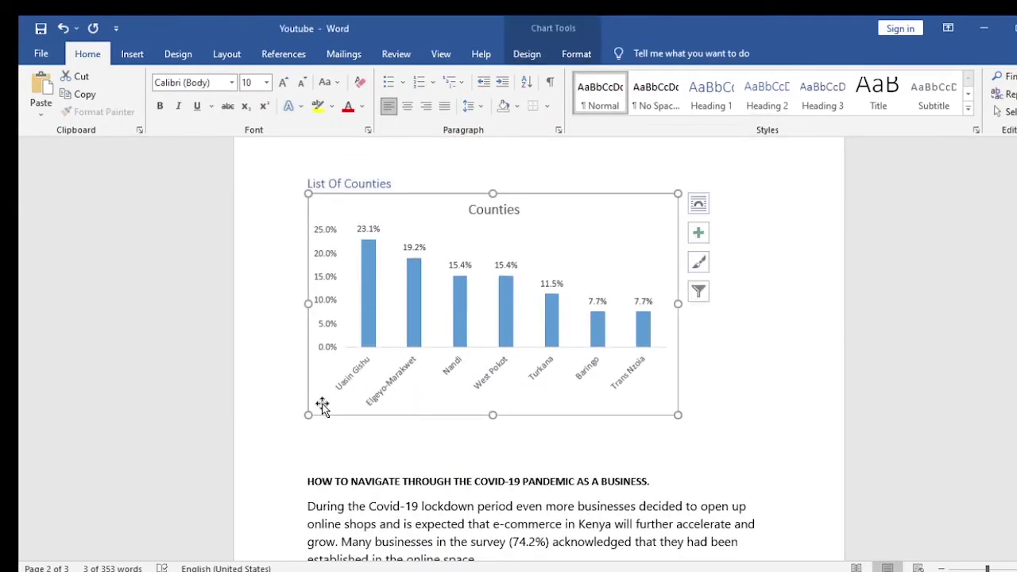
right_click(323, 408)
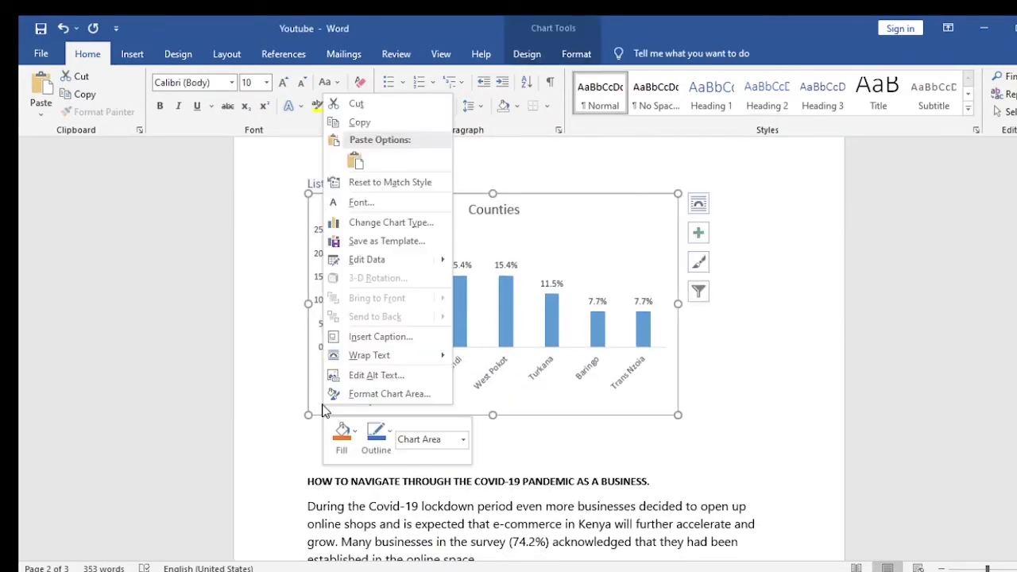
left_click(380, 336)
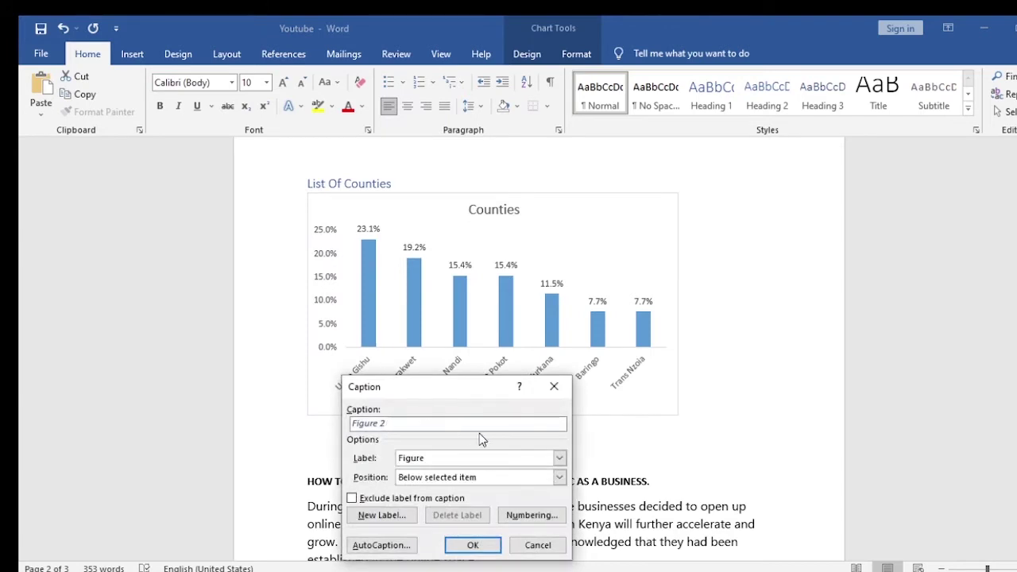
type(":")
type("Counties")
Keep the Figure label and Below selected item position, and insert the 'Figure 2:Counties' caption
left_click(560, 458)
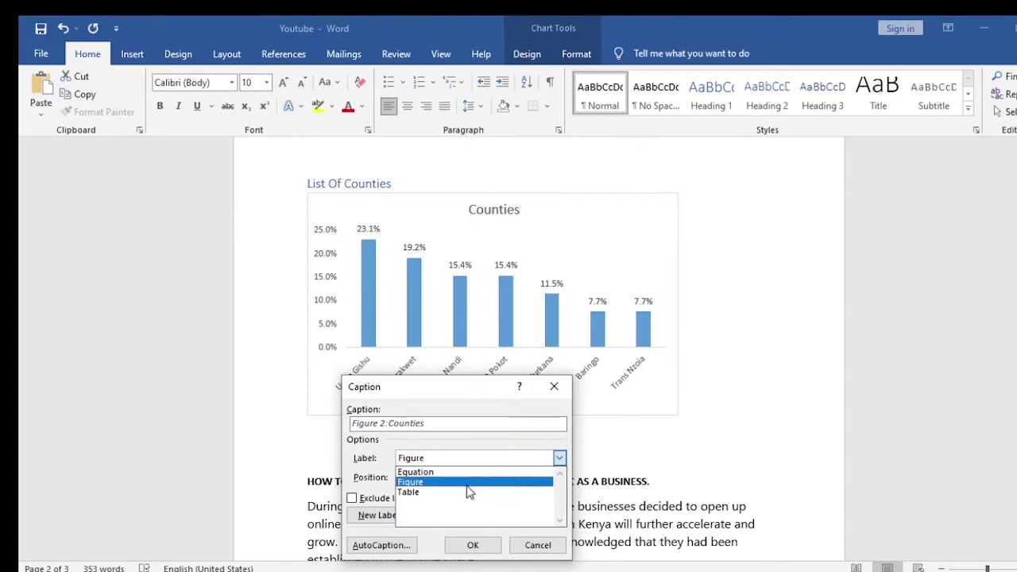
left_click(514, 482)
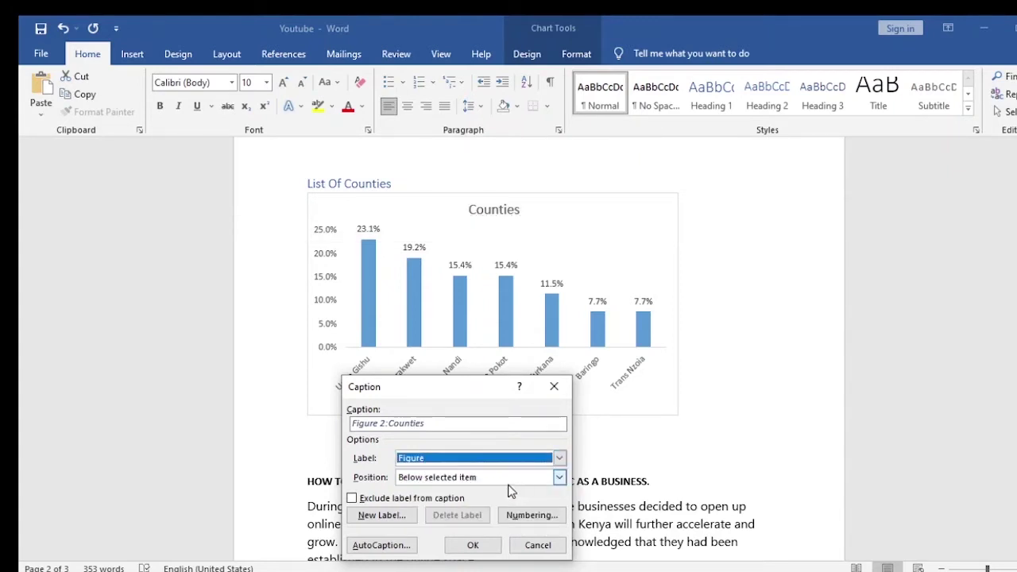
left_click(559, 477)
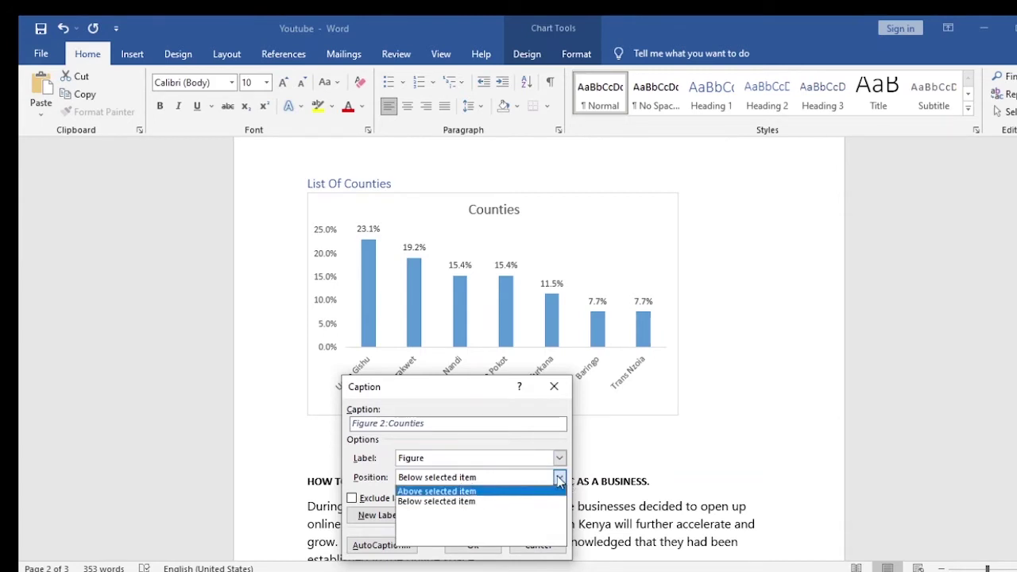
left_click(559, 479)
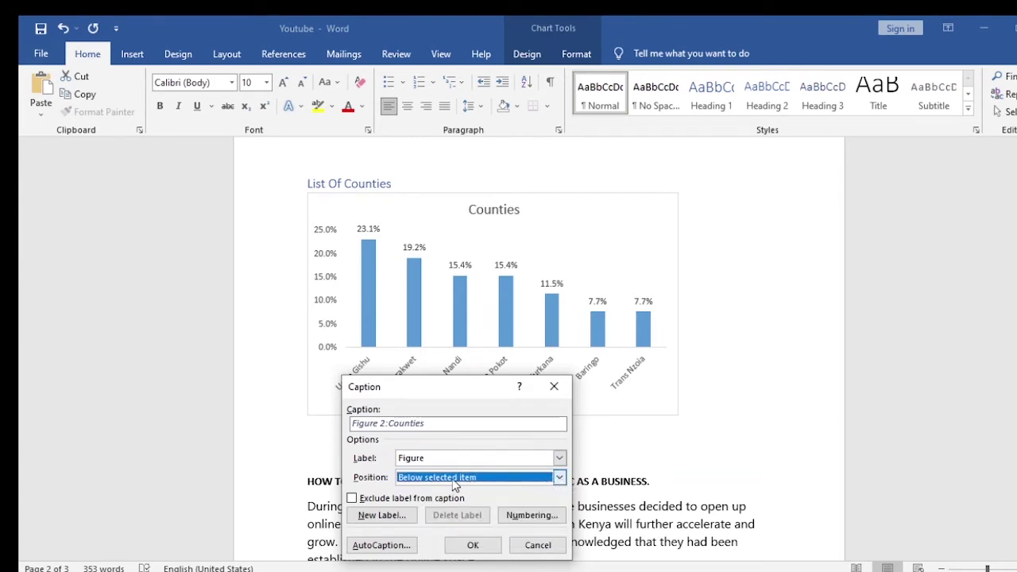
left_click(473, 544)
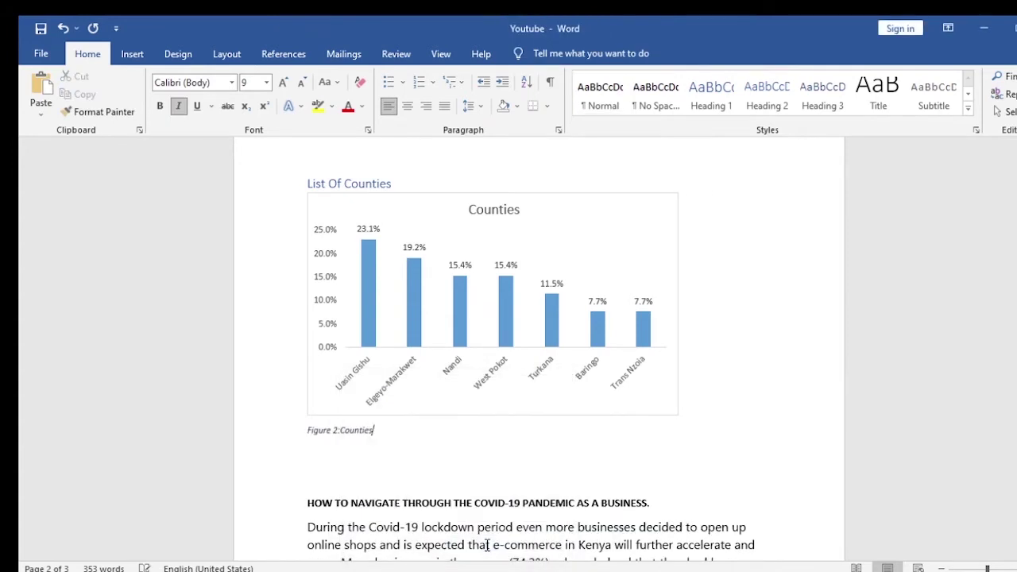
Apply Heading 1 to the COVID-19 pandemic section title
scroll(443, 516, "down", 3)
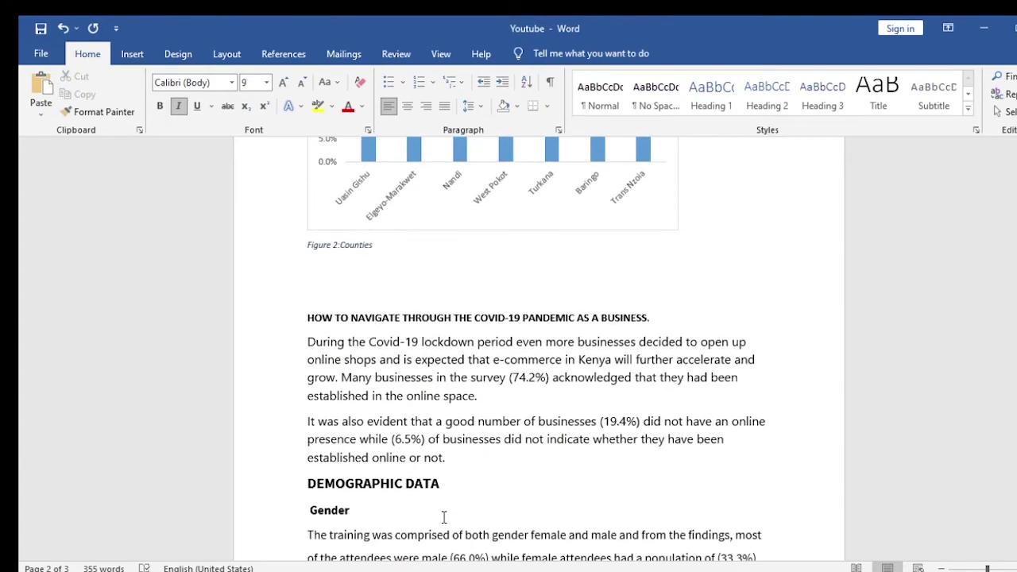
scroll(443, 517, "down", 1)
left_click_drag(308, 280, 657, 281)
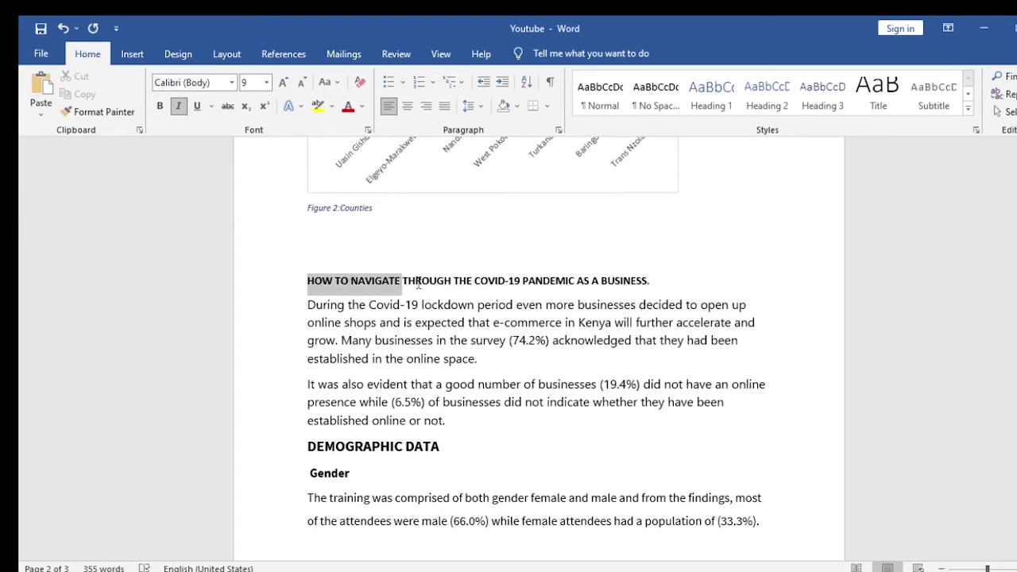
left_click(711, 93)
Style DEMOGRAPHIC DATA as Heading 2 and Gender as Heading 3
left_click_drag(307, 470, 443, 470)
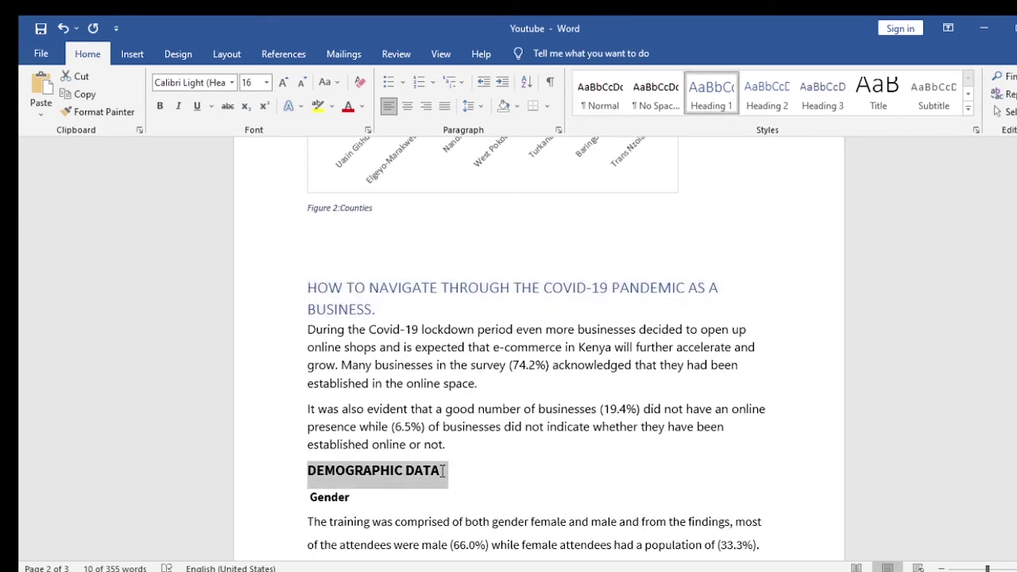
left_click(767, 93)
left_click(768, 93)
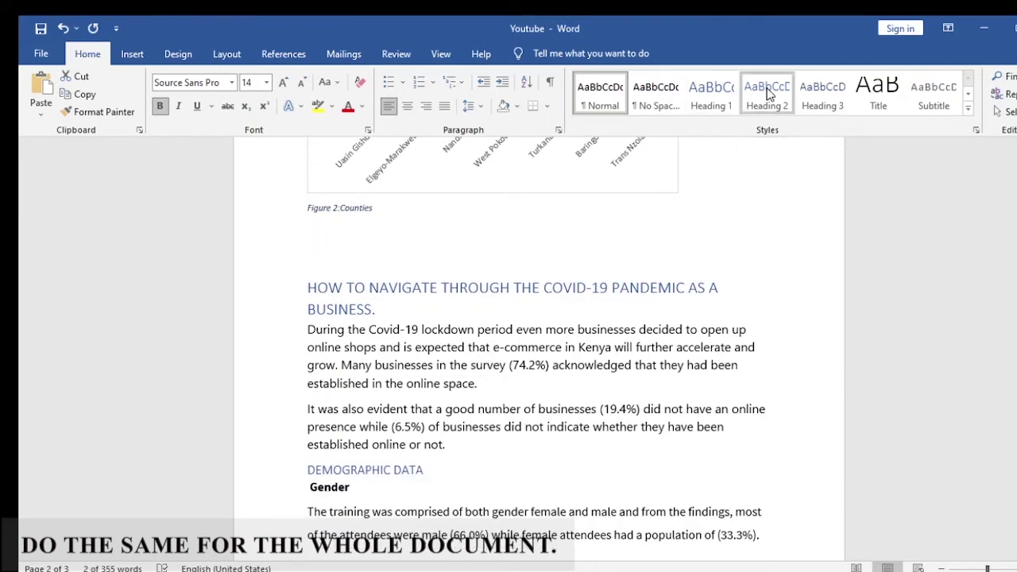
scroll(576, 411, "down", 3)
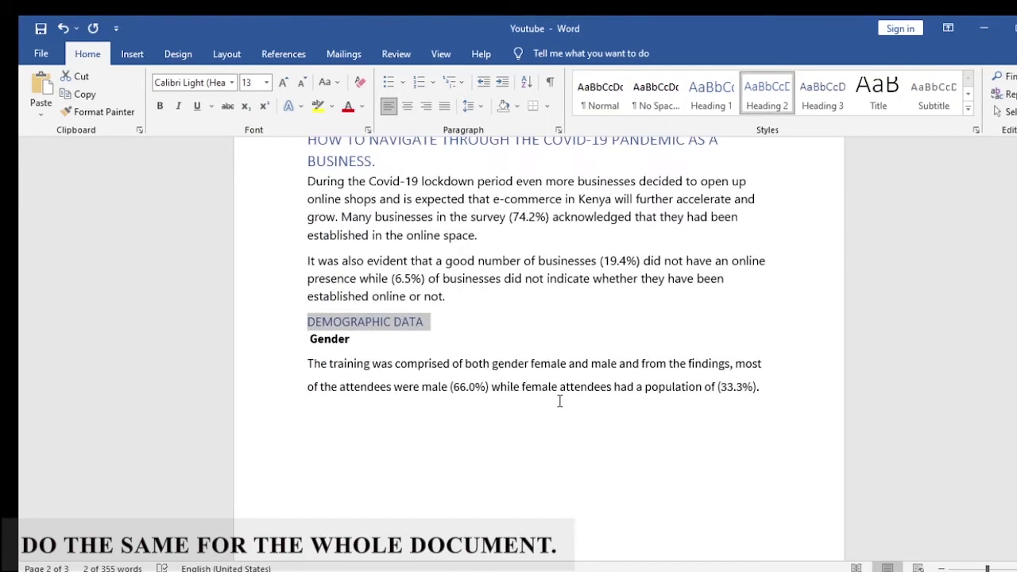
double_click(326, 338)
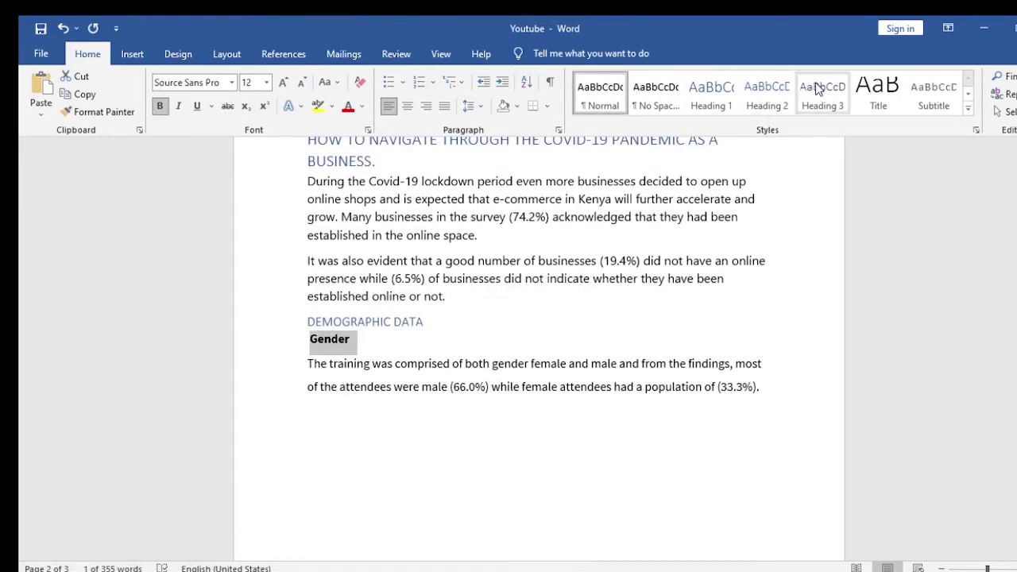
left_click(822, 92)
scroll(601, 319, "down", 3)
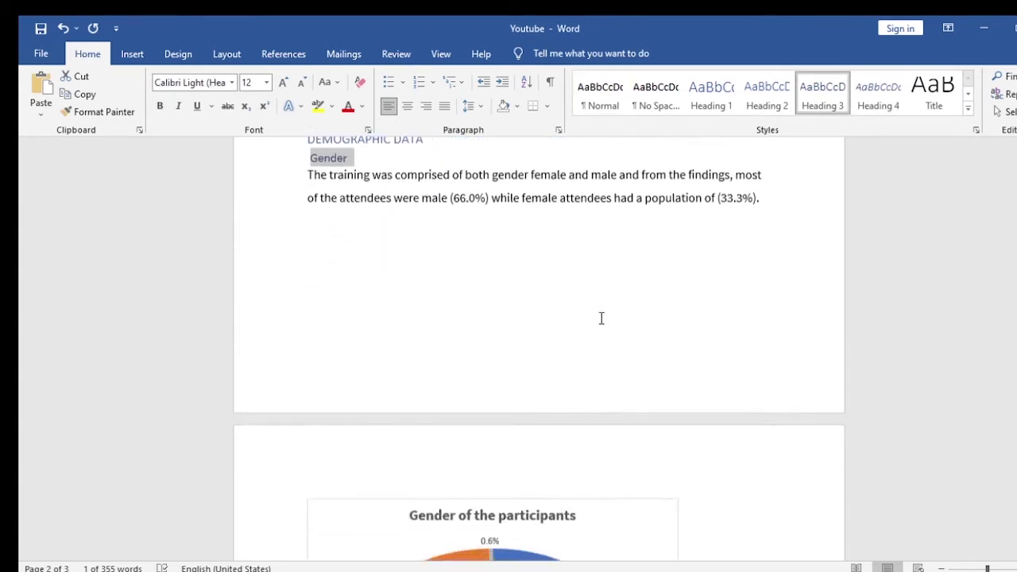
scroll(601, 318, "down", 3)
scroll(601, 320, "down", 3)
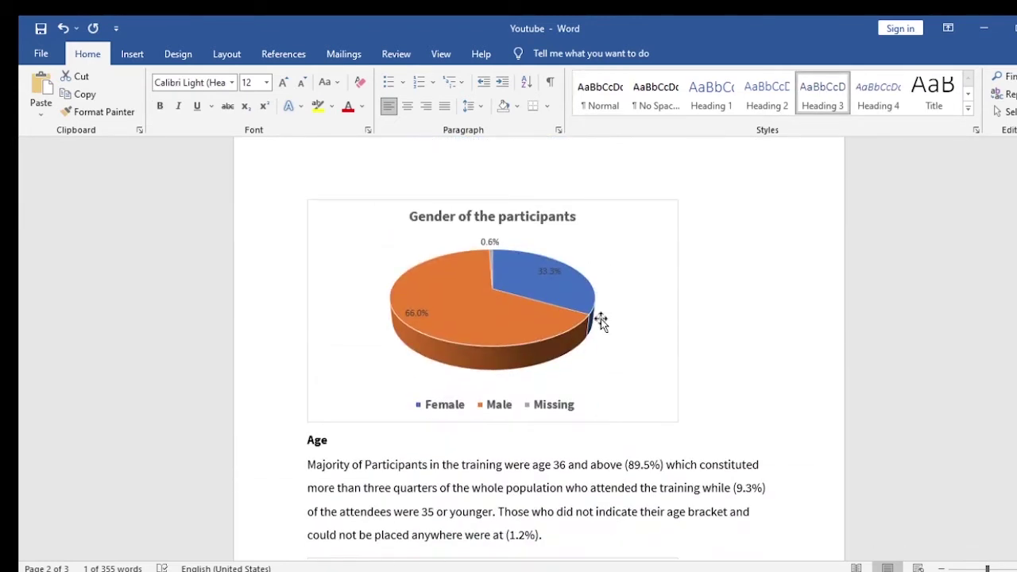
Caption the gender pie chart 'Figure 3:Gender'
left_click(326, 417)
right_click(326, 417)
left_click(392, 343)
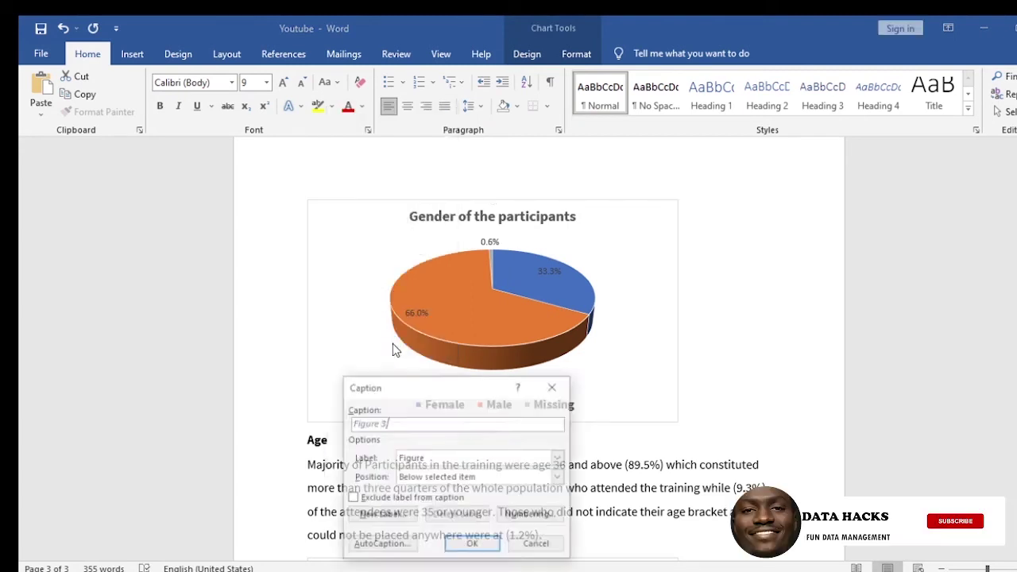
type(":")
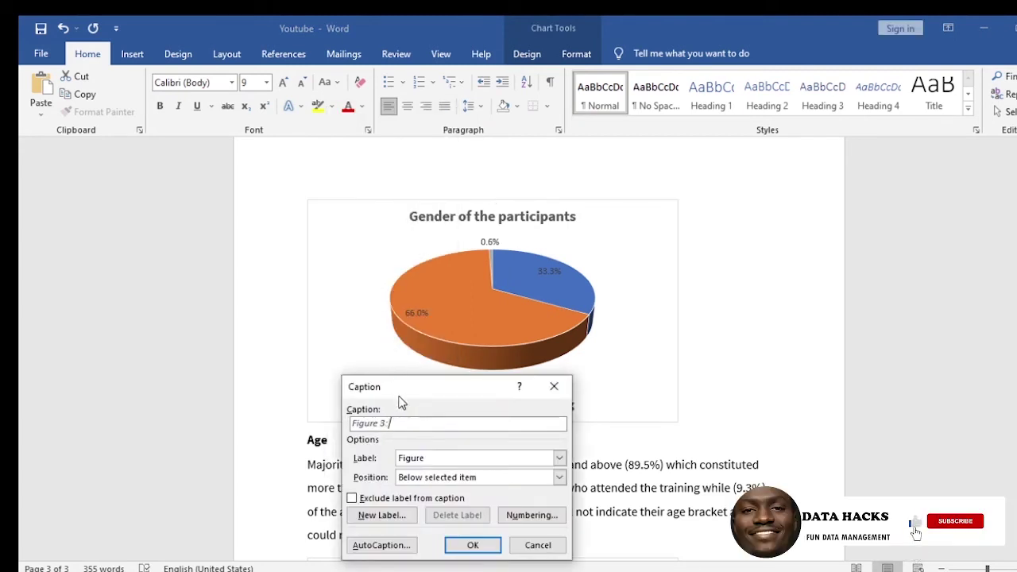
type("Gender")
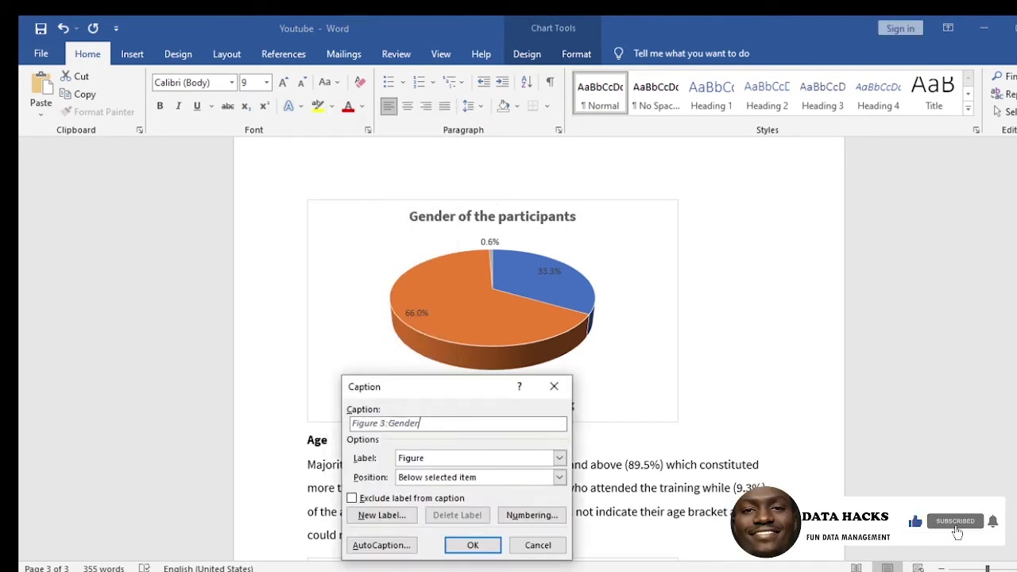
left_click(473, 545)
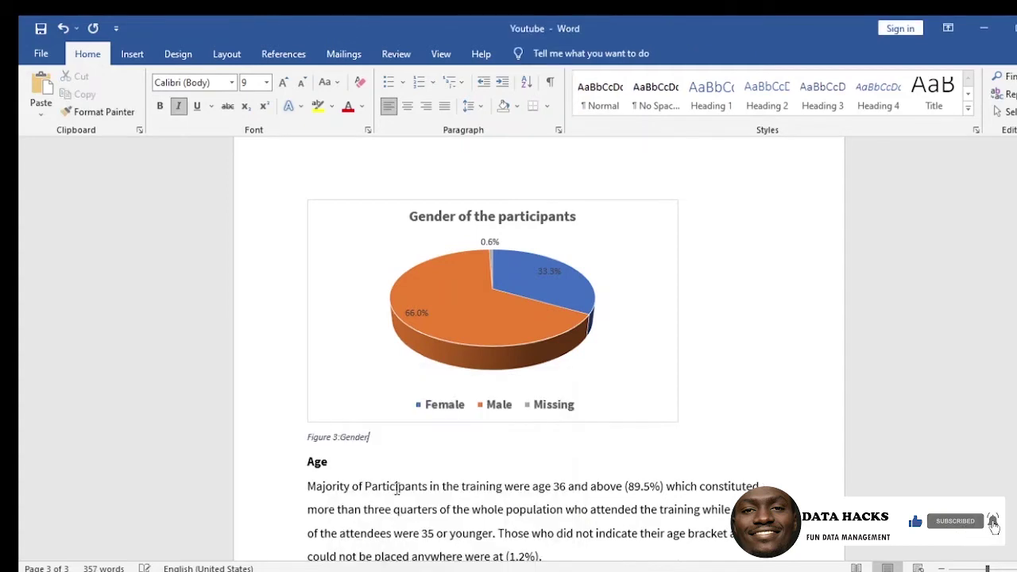
Style Age as Heading 3 and caption the age bracket chart 'Figure 4:Age'
left_click_drag(307, 462, 329, 462)
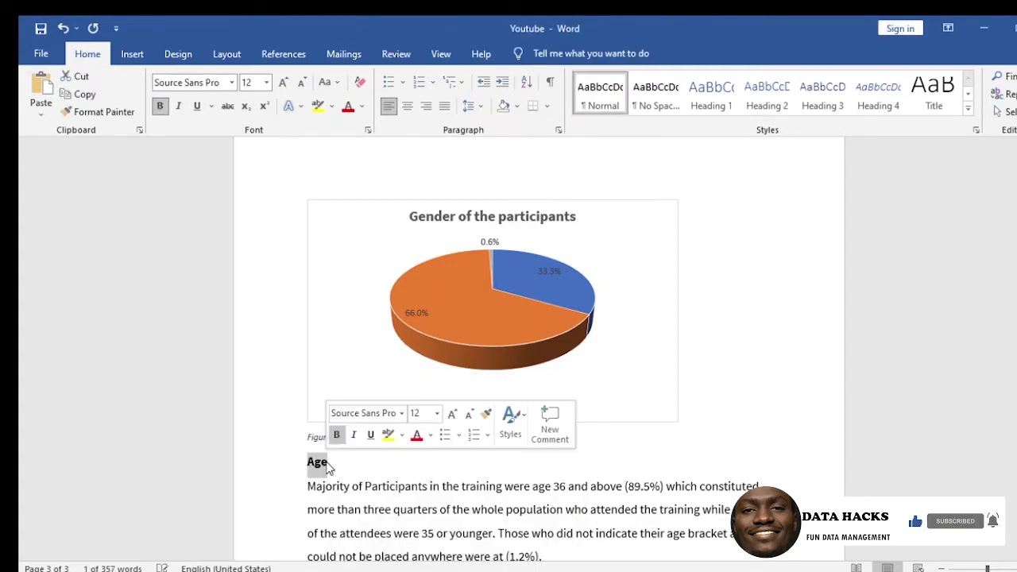
left_click(834, 103)
scroll(461, 469, "down", 2)
scroll(434, 474, "down", 3)
left_click(324, 484)
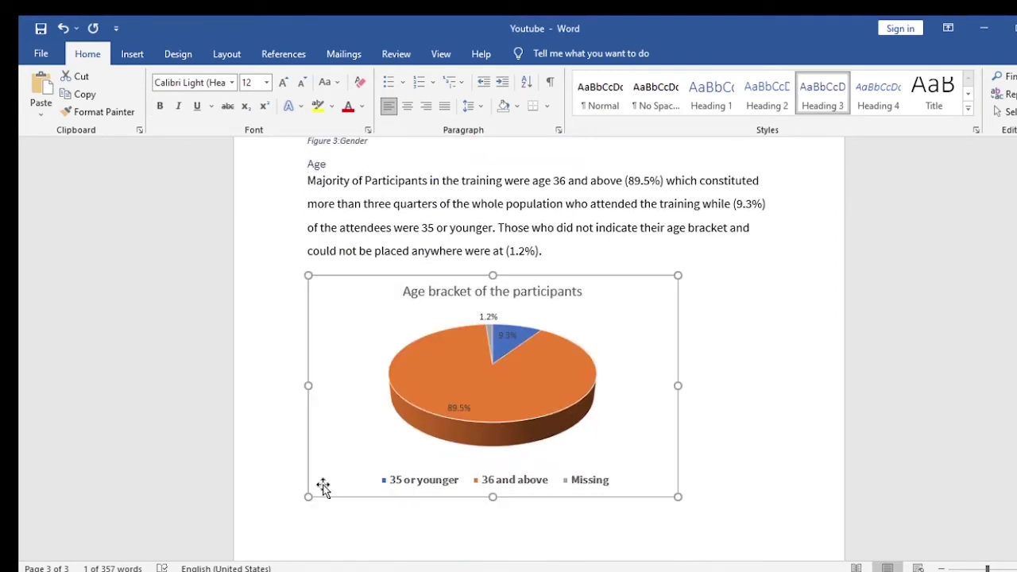
right_click(324, 490)
left_click(372, 415)
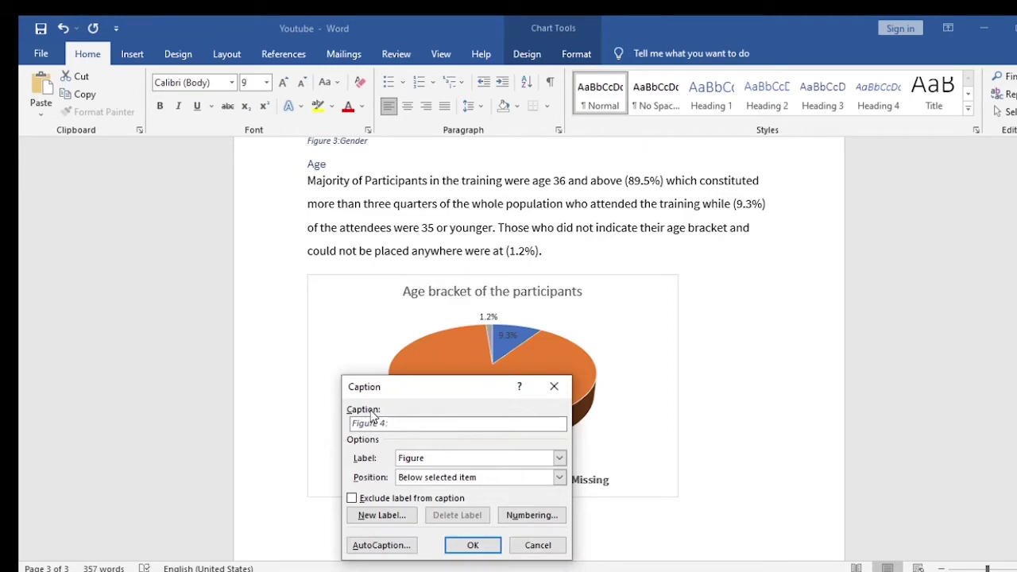
left_click(468, 545)
Return to the top of the report and place the cursor before EXECUTIVE SUMMARY
scroll(454, 534, "up", 10)
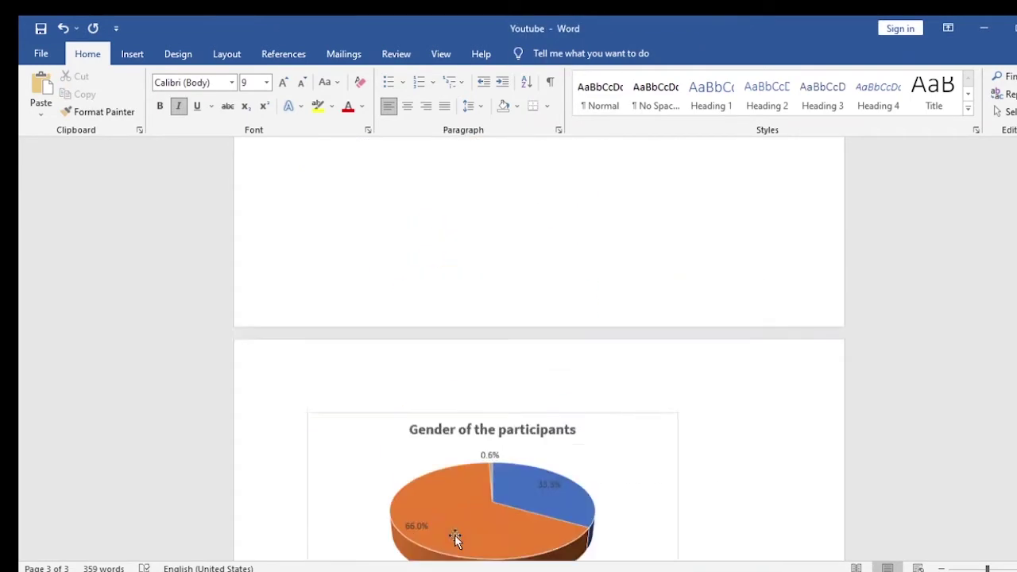
scroll(455, 535, "up", 10)
scroll(454, 535, "up", 10)
scroll(454, 534, "up", 10)
scroll(454, 535, "up", 5)
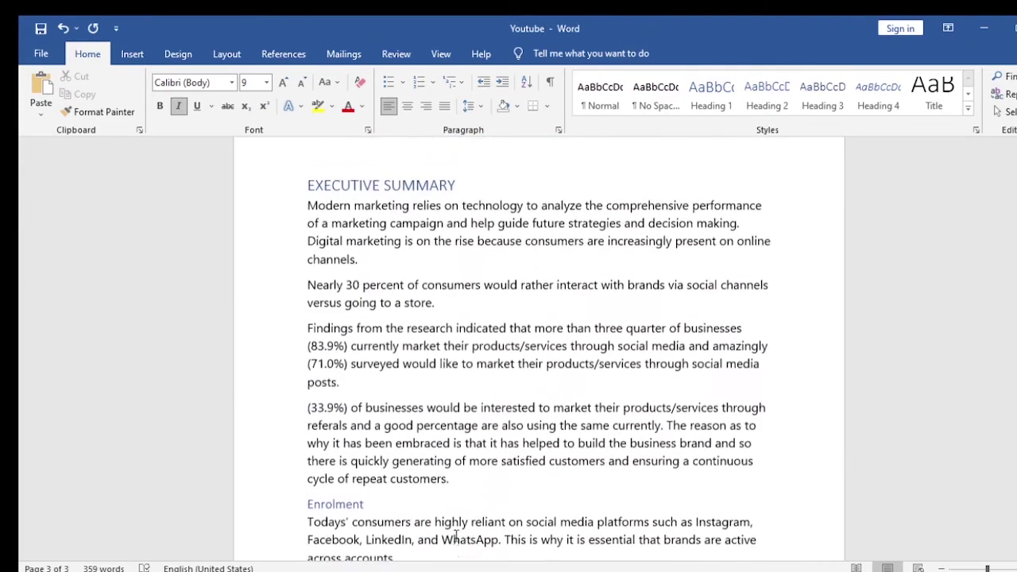
scroll(305, 230, "up", 1)
left_click(308, 246)
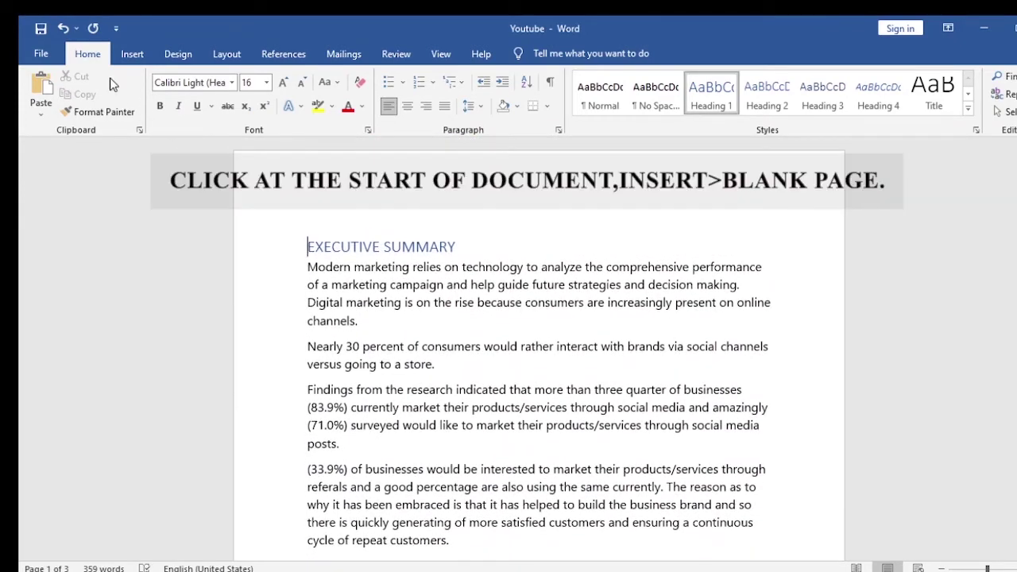
Insert a blank page before EXECUTIVE SUMMARY at the front of the report
left_click(132, 54)
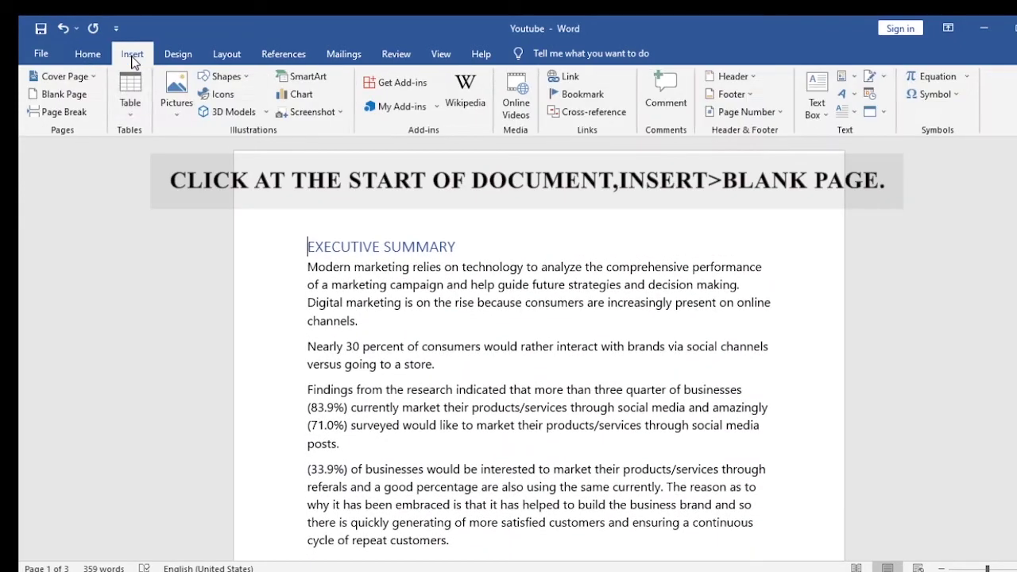
left_click(59, 94)
scroll(384, 370, "up", 2)
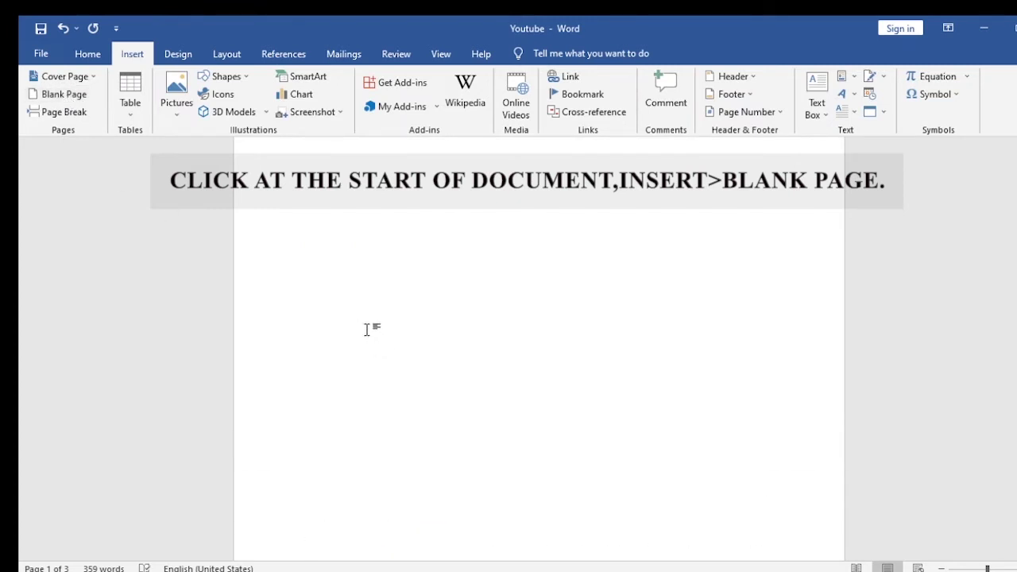
scroll(362, 326, "up", 1)
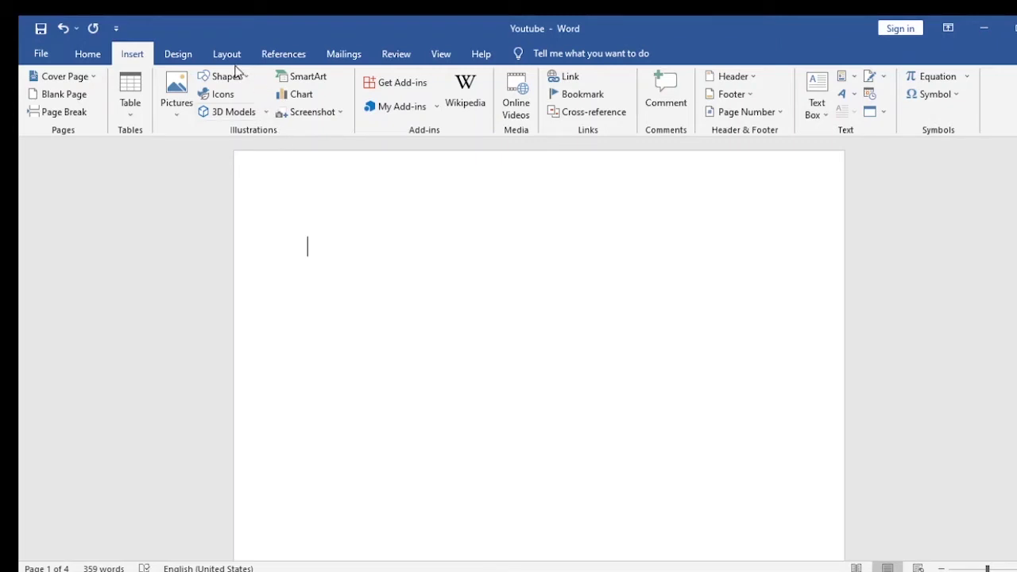
Insert an Automatic Table 1 table of contents on the new first page
left_click(285, 55)
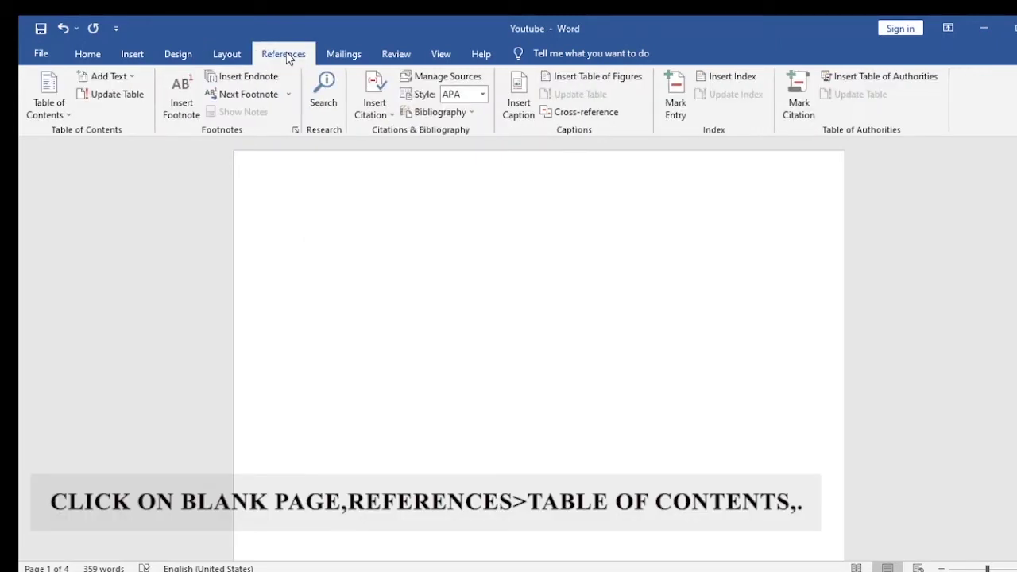
left_click(67, 111)
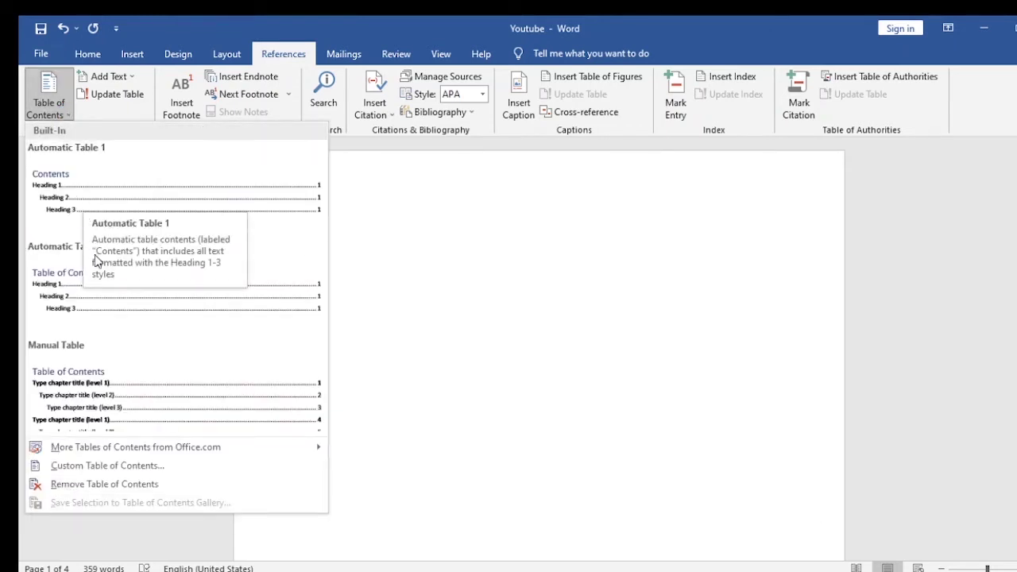
left_click(140, 208)
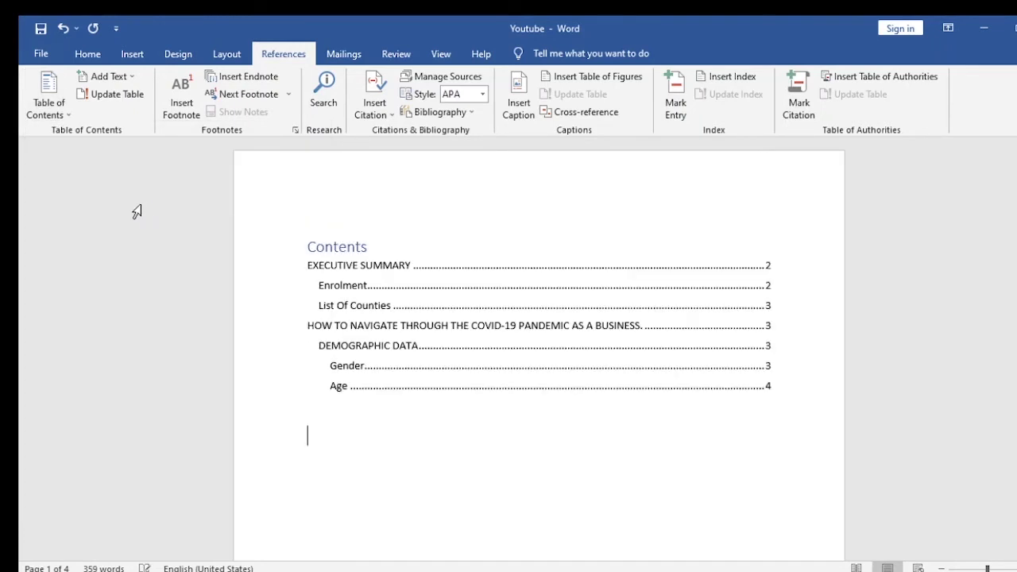
left_click(362, 247)
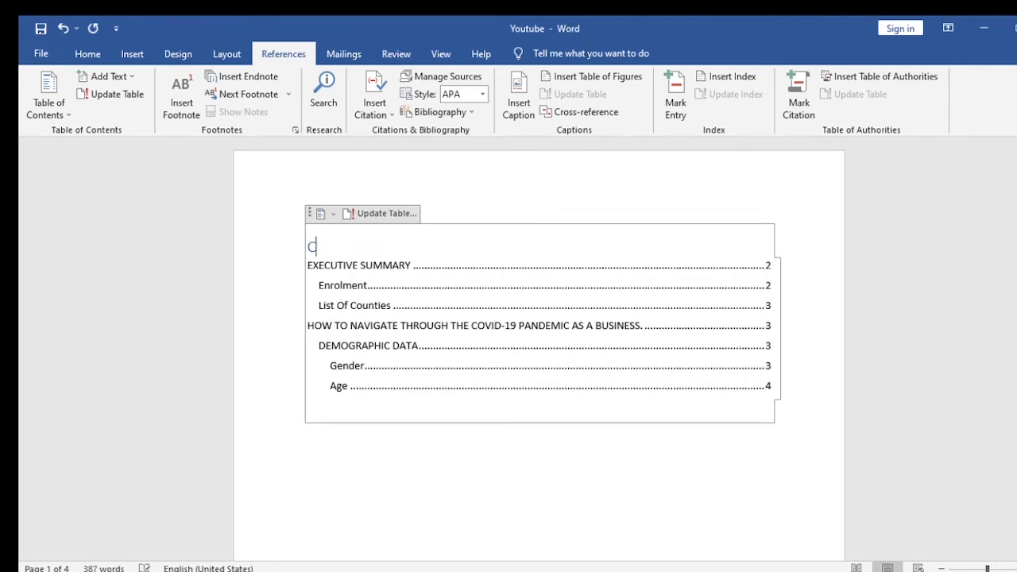
Retitle the contents heading 'Table of Contents.' and move the cursor below the table
type("T")
type("able of C")
type("ontent")
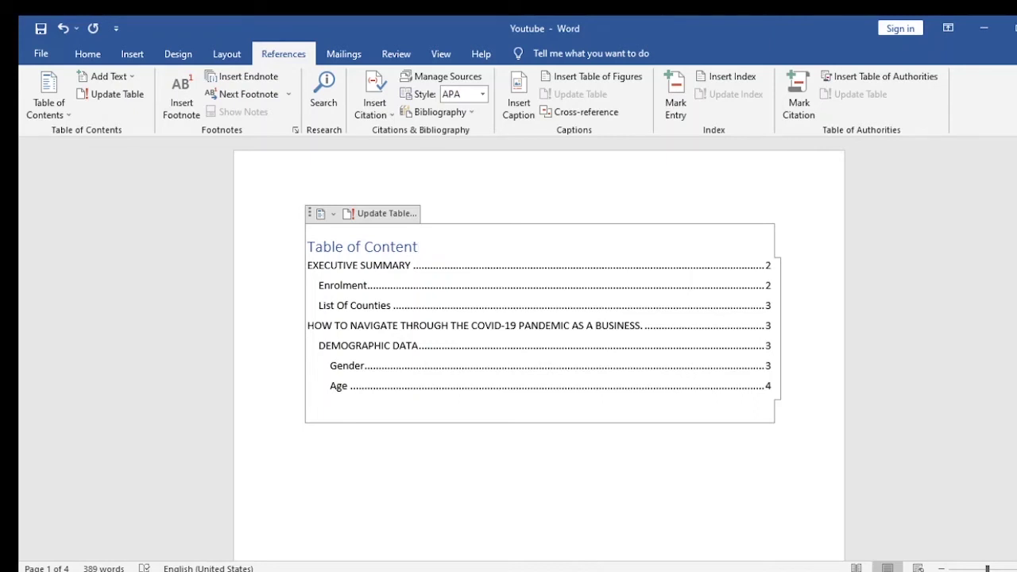
type("s.")
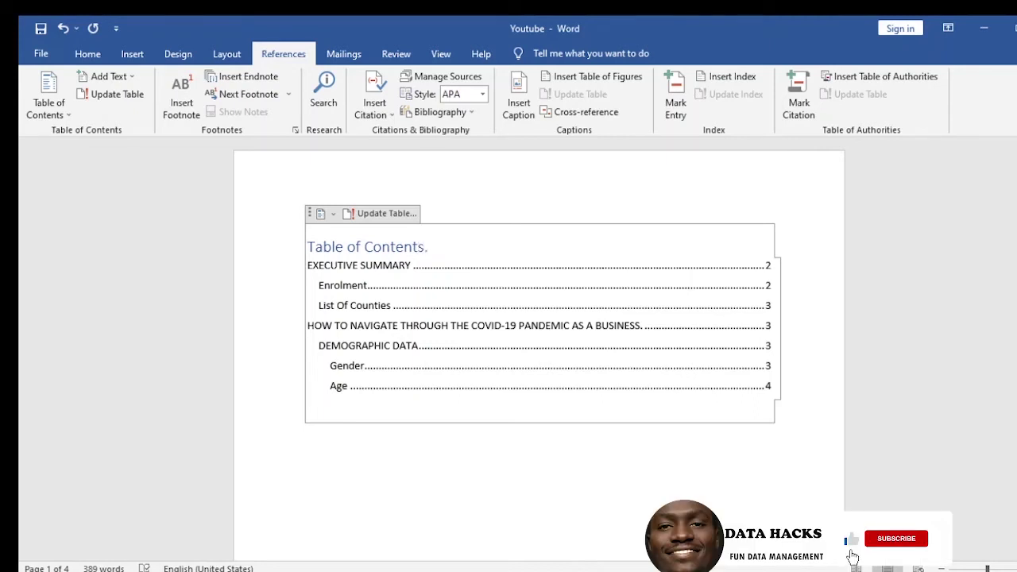
left_click(470, 481)
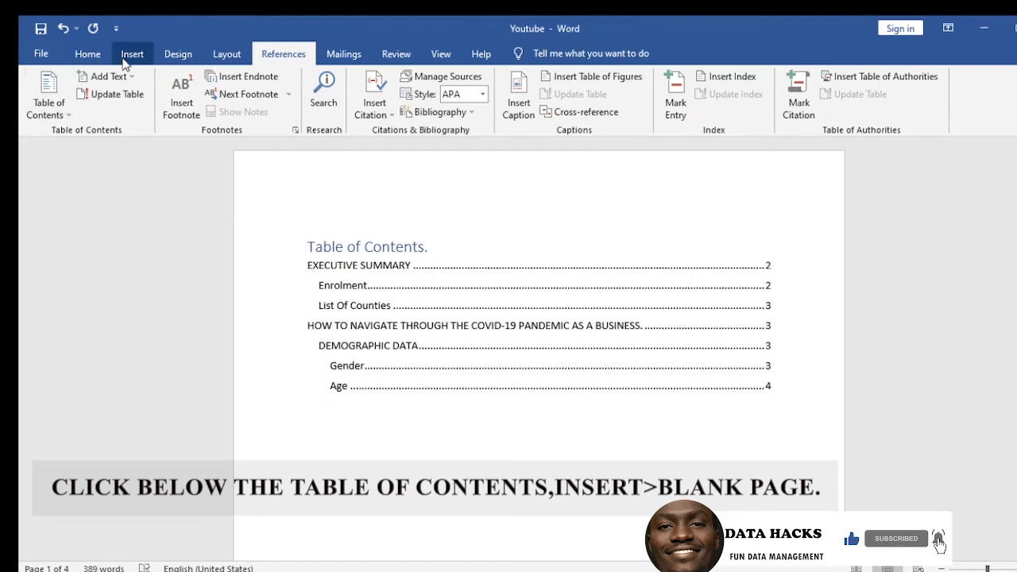
Add a blank second page after the table of contents and bring up the References tools
left_click(130, 54)
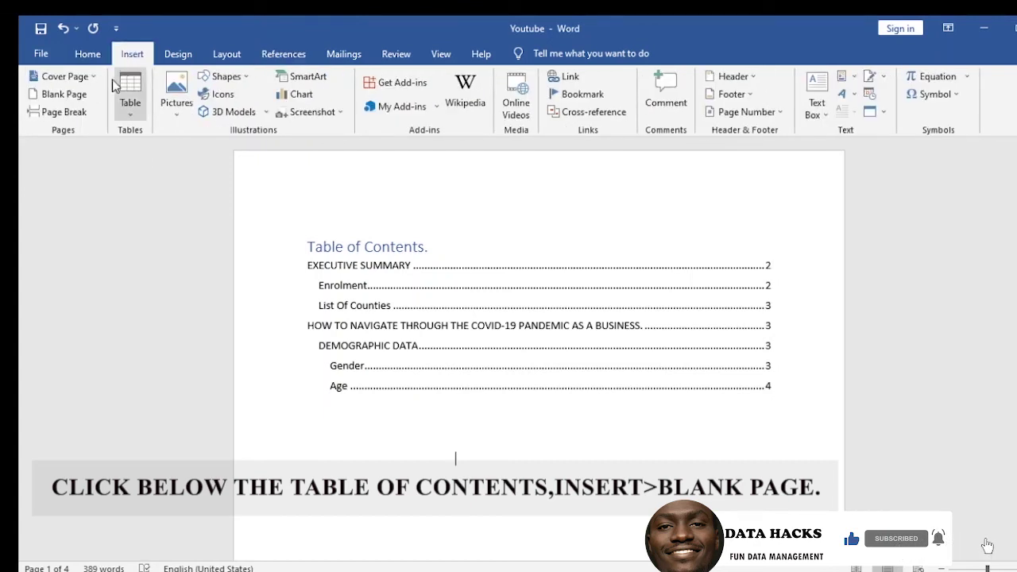
left_click(63, 93)
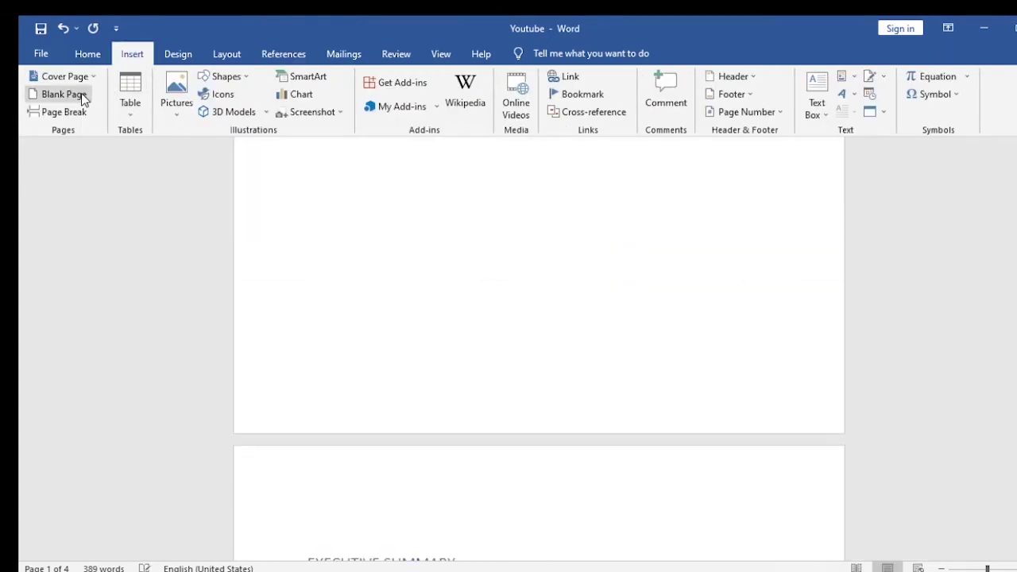
scroll(282, 328, "up", 3)
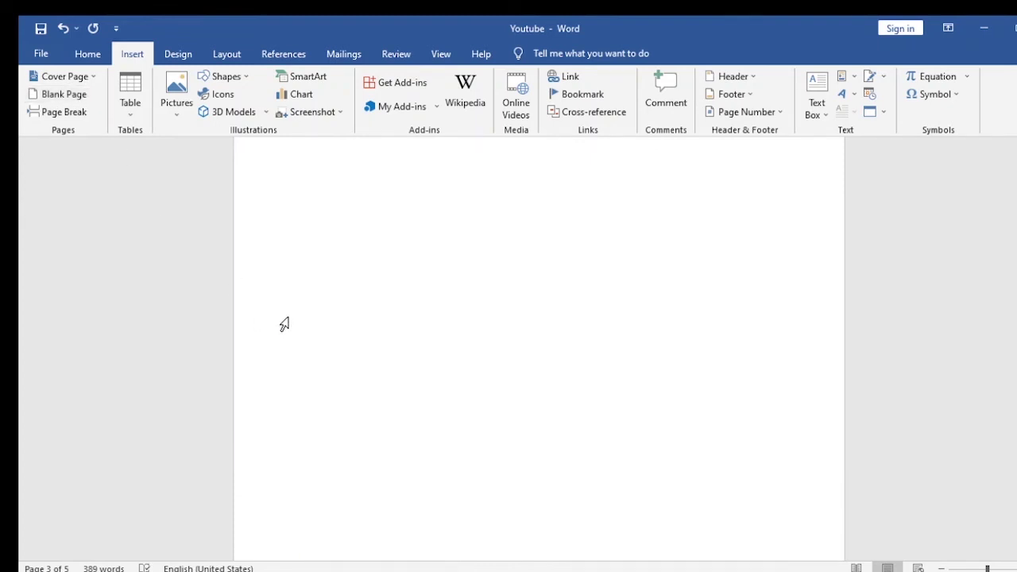
scroll(284, 324, "up", 3)
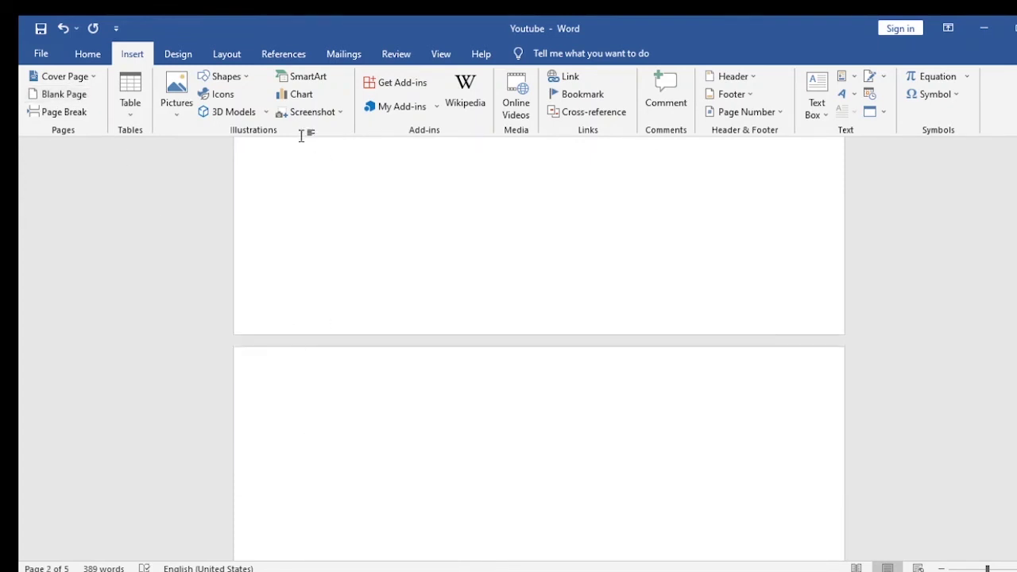
left_click(297, 53)
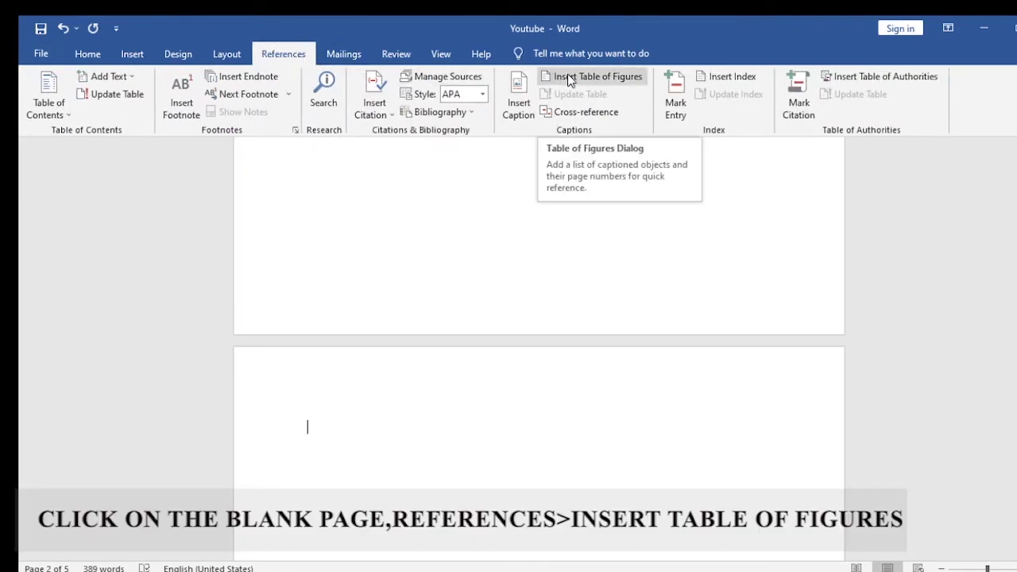
Insert a table of figures using the Figure caption label, listing Figure 1: Economic Bloc through Figure 4: Age
left_click(568, 78)
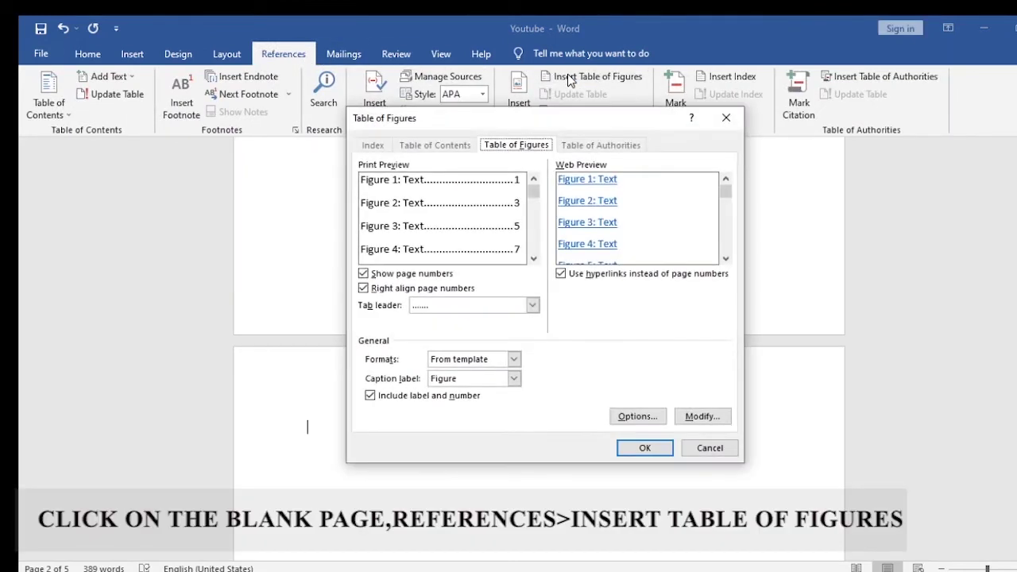
left_click(513, 380)
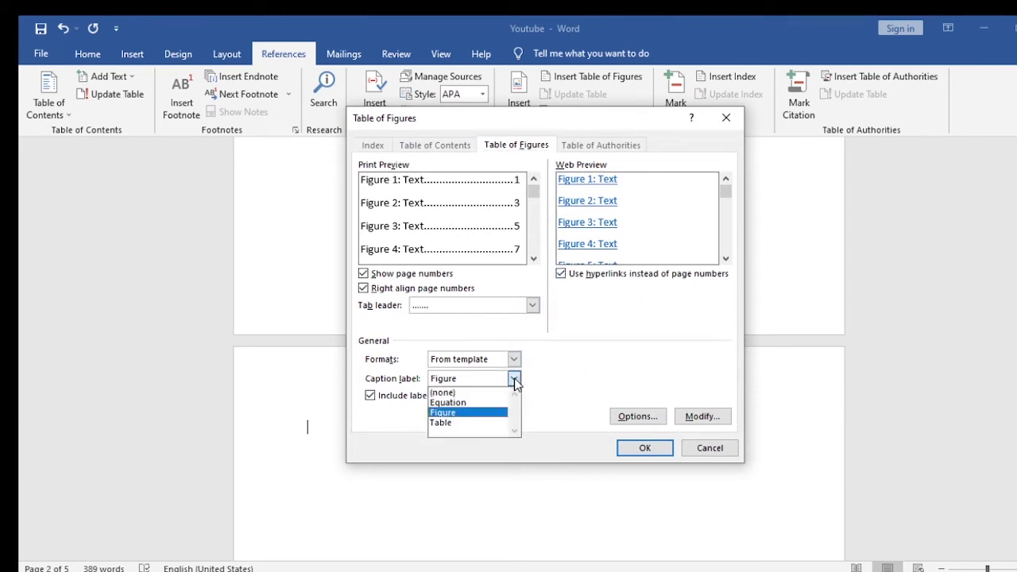
left_click(474, 412)
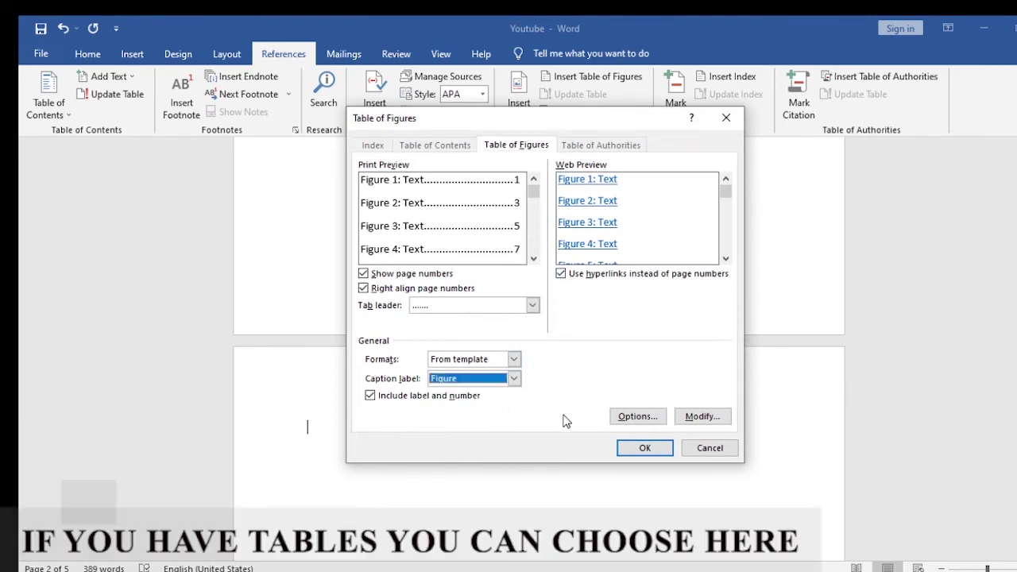
left_click(644, 449)
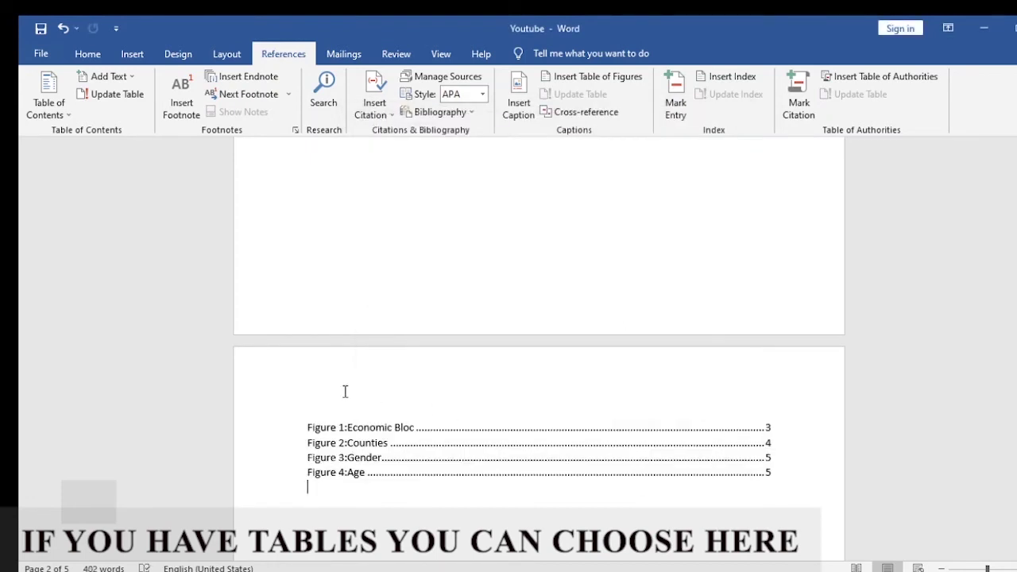
left_click(300, 425)
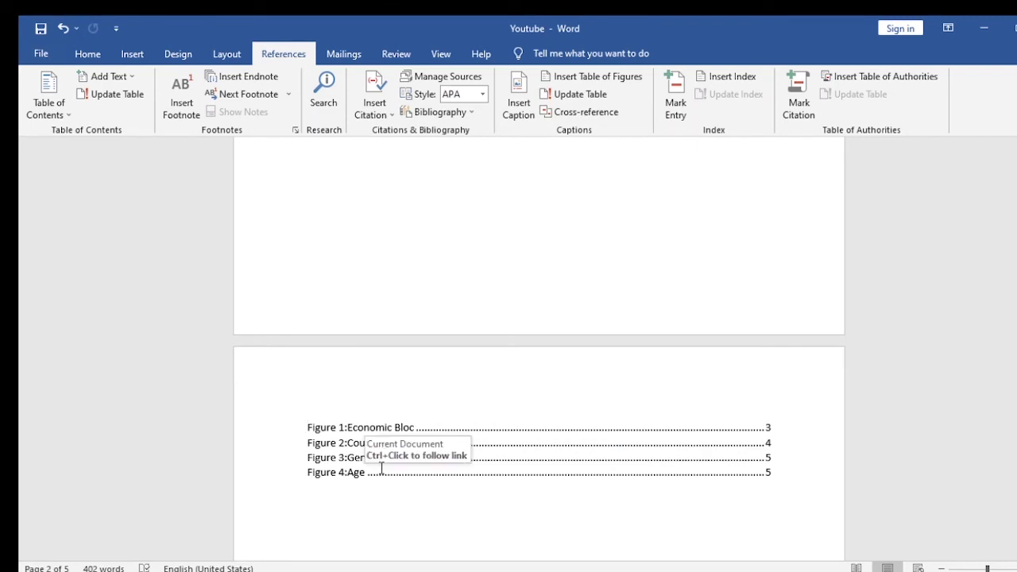
Type the heading 'List of Figure' on its own line above the figures list
type("Lis")
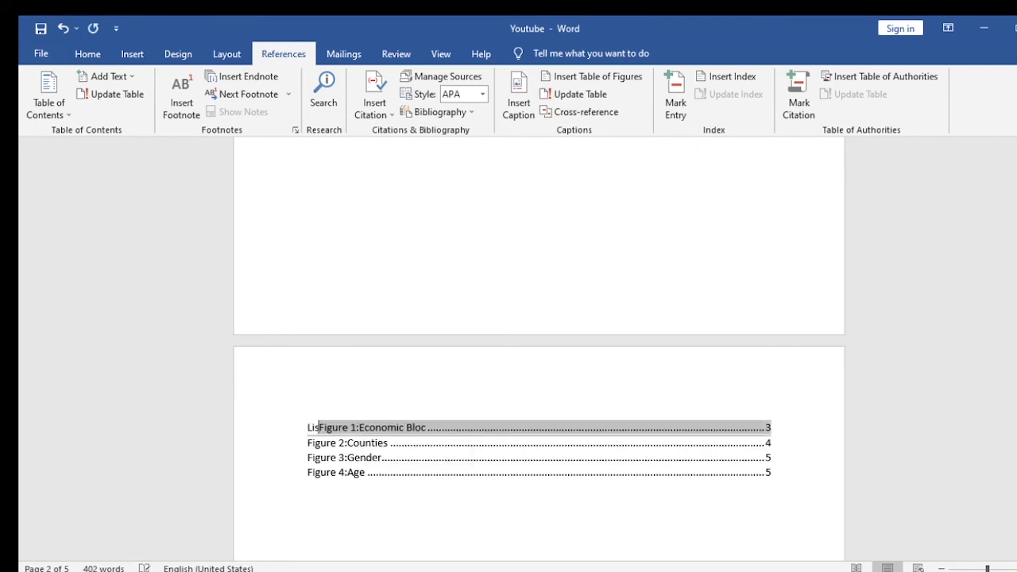
type("t o")
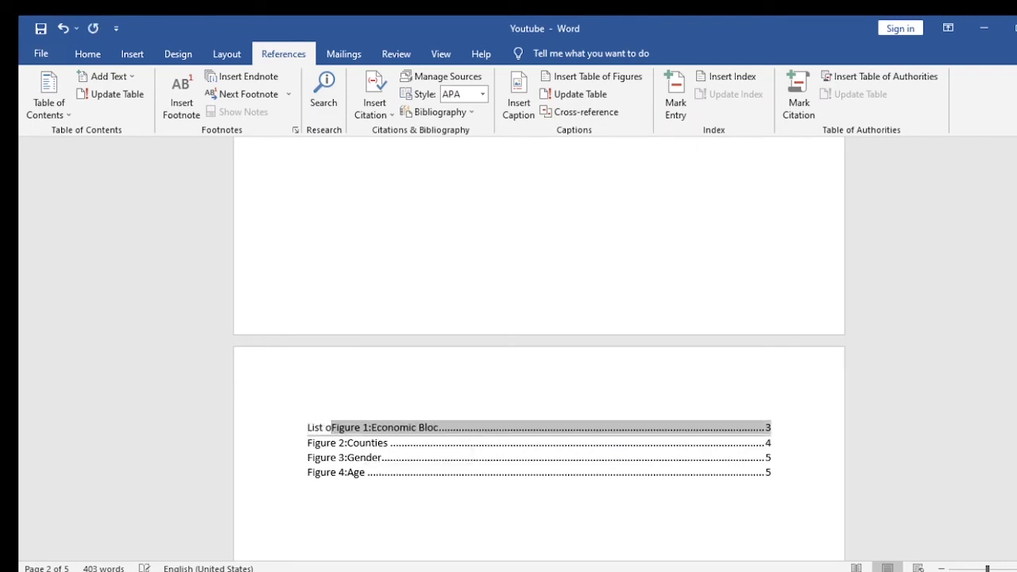
type("f F")
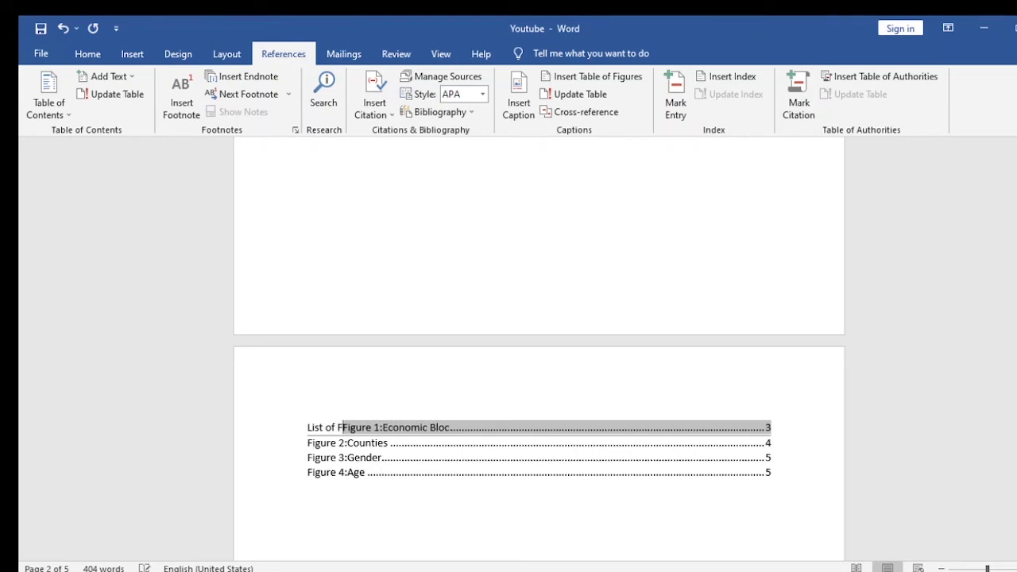
type("igur")
type("e")
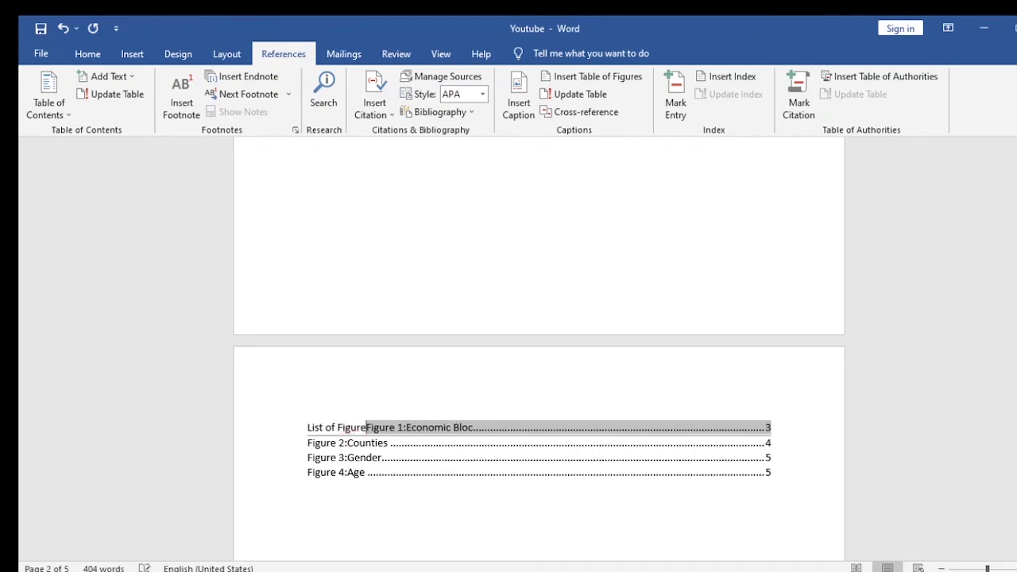
key("Return")
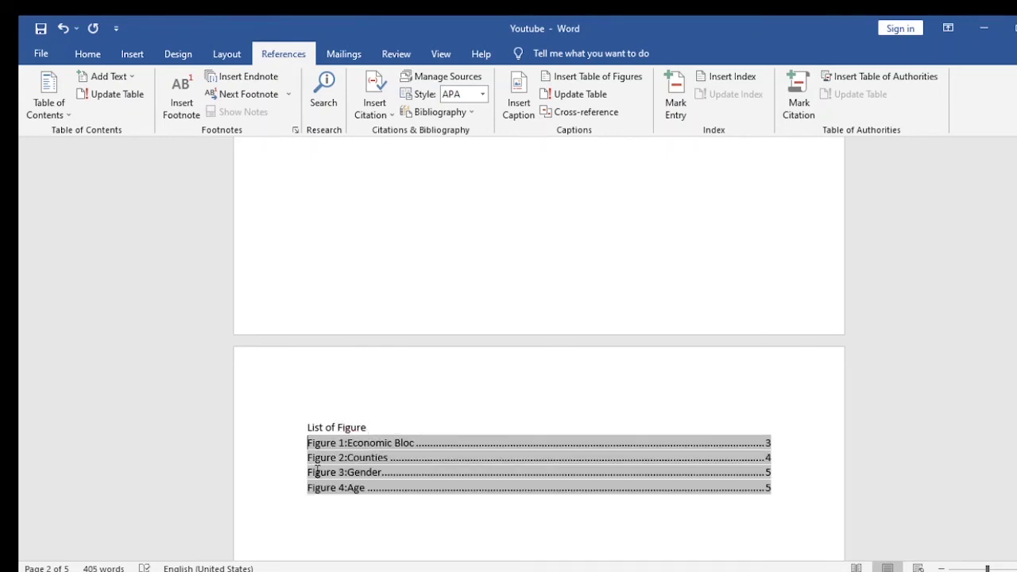
Apply the Heading 1 style to the 'List of Figure' heading
left_click_drag(306, 426, 370, 428)
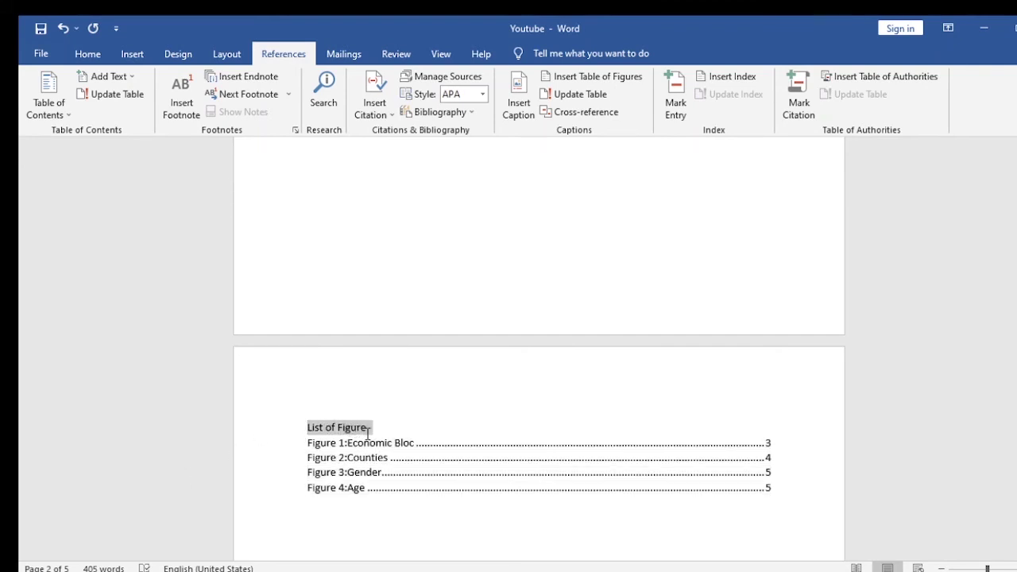
left_click(87, 54)
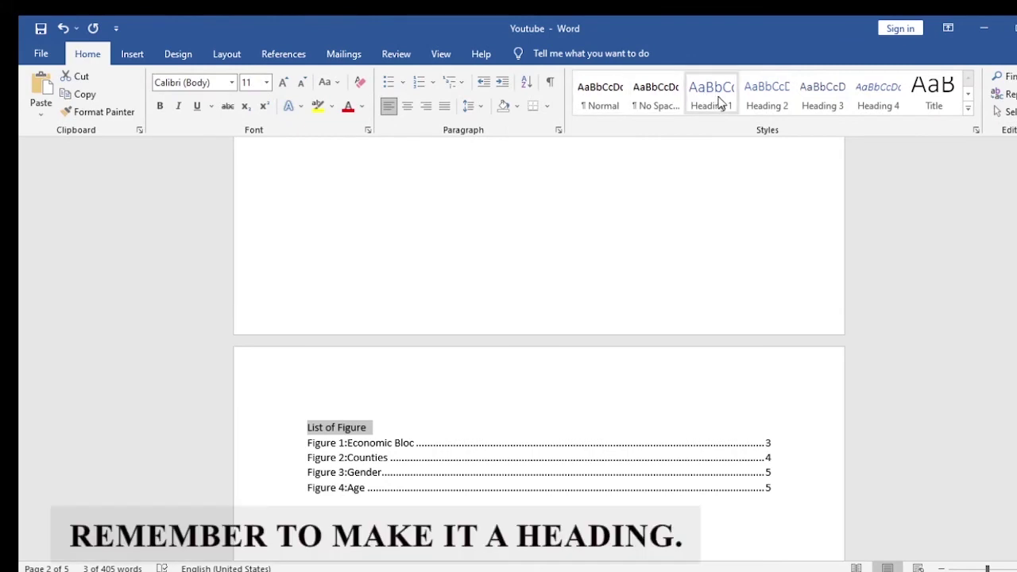
left_click(718, 101)
left_click(718, 101)
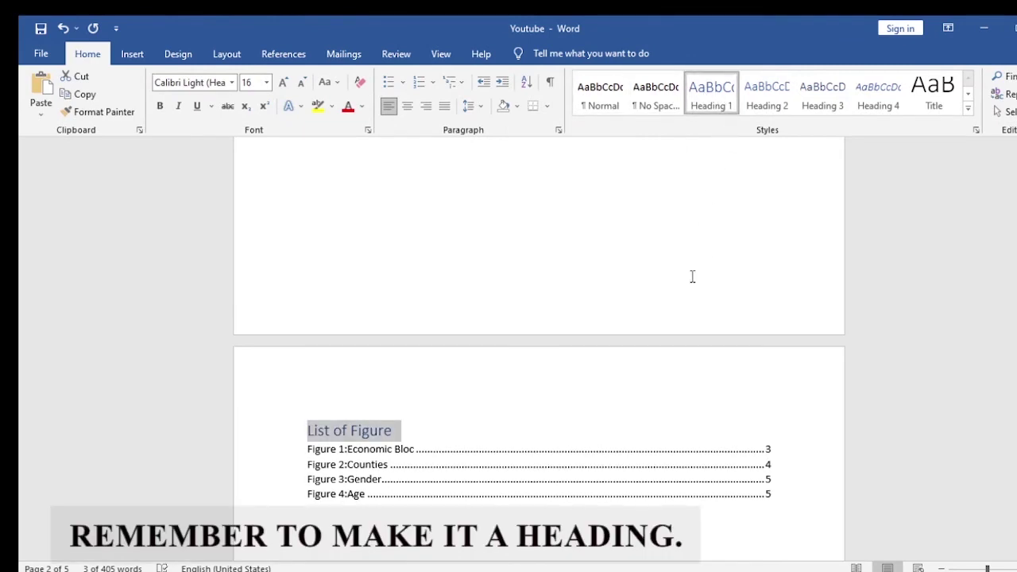
scroll(611, 407, "up", 2)
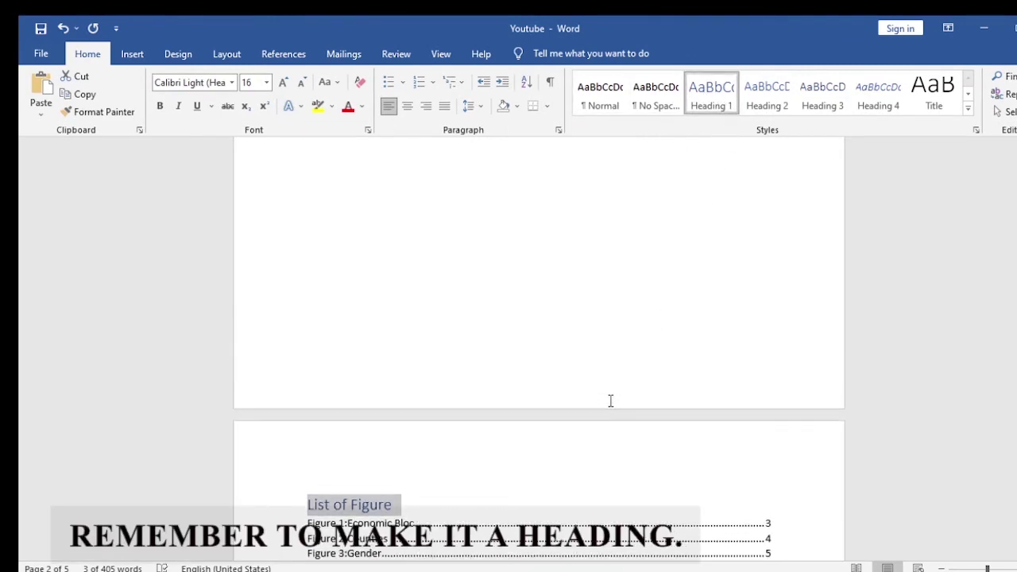
scroll(609, 402, "up", 3)
scroll(604, 398, "up", 3)
scroll(604, 399, "up", 1)
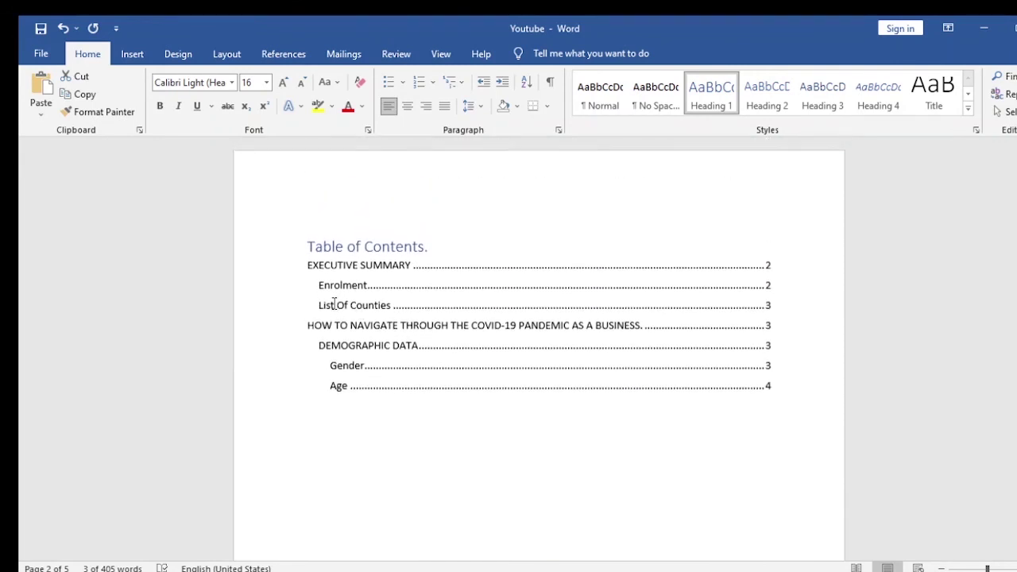
Update the entire table of contents so List of Figure appears on page 2 and later headings shift to pages 3–5
left_click(354, 239)
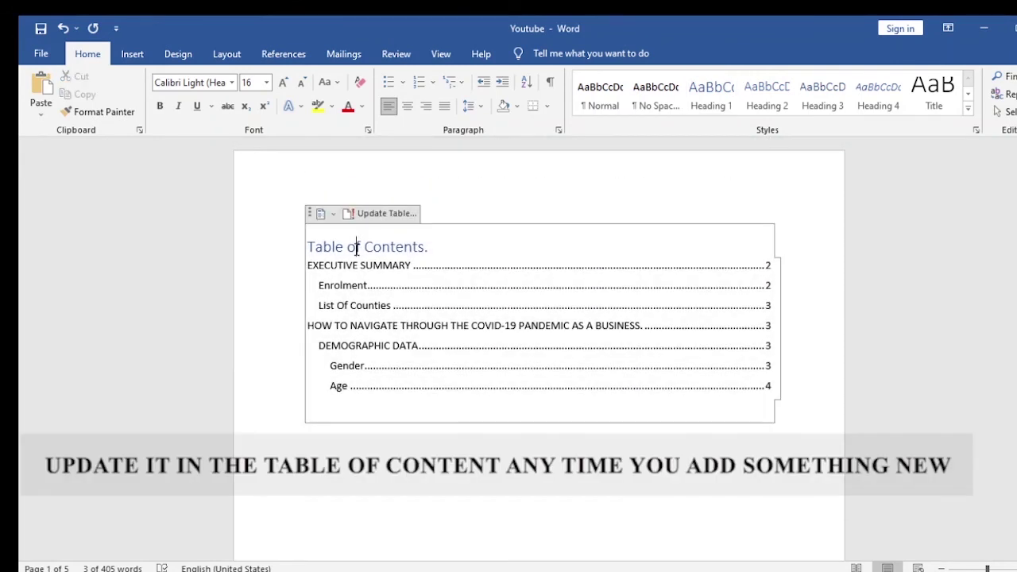
left_click(385, 215)
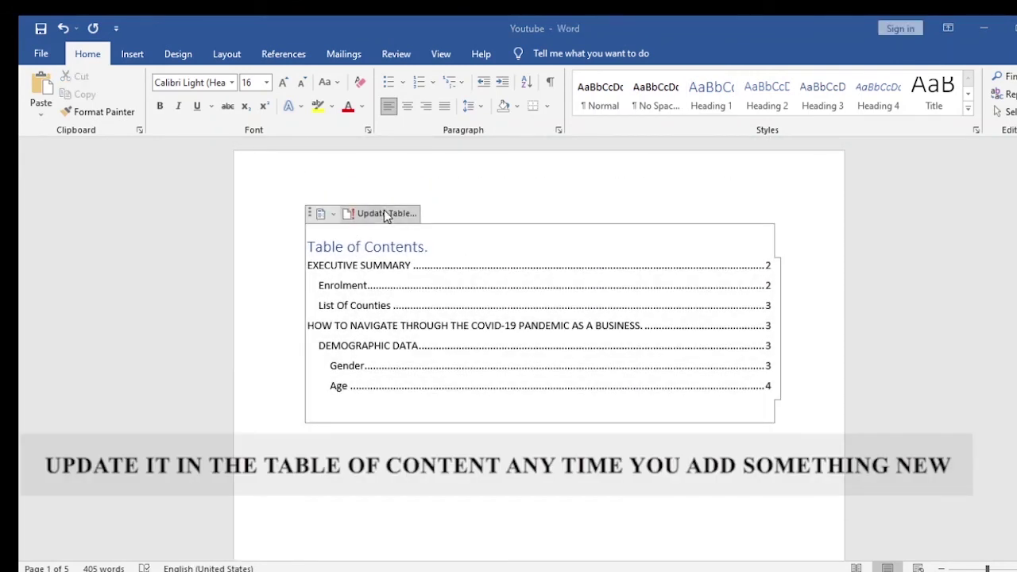
left_click(461, 303)
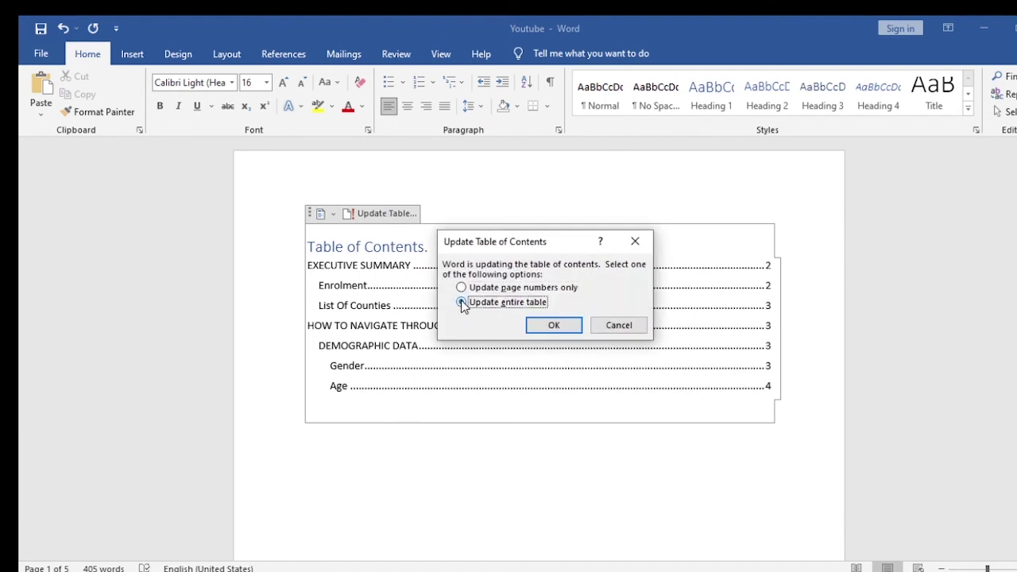
left_click(549, 326)
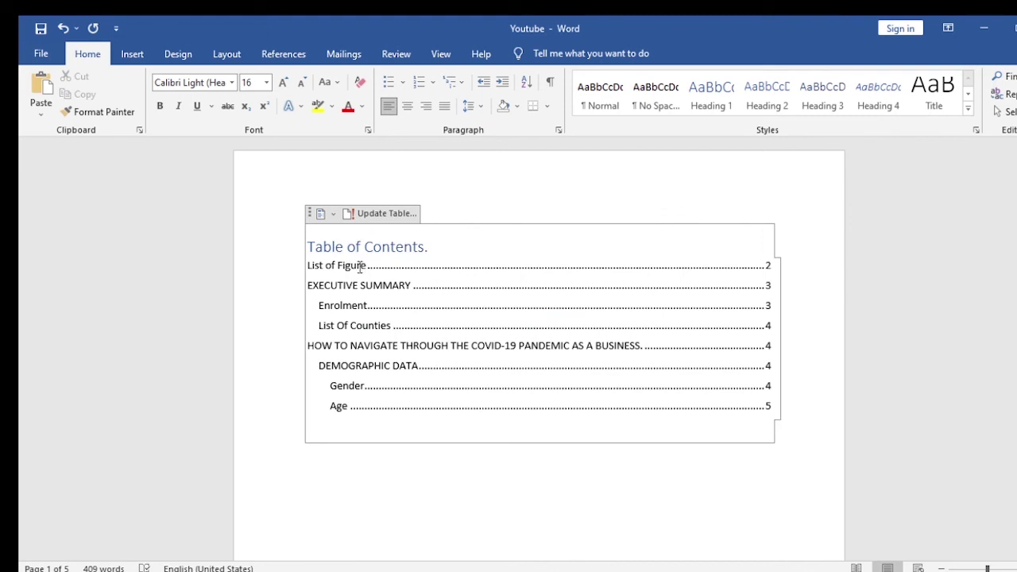
scroll(431, 516, "down", 2)
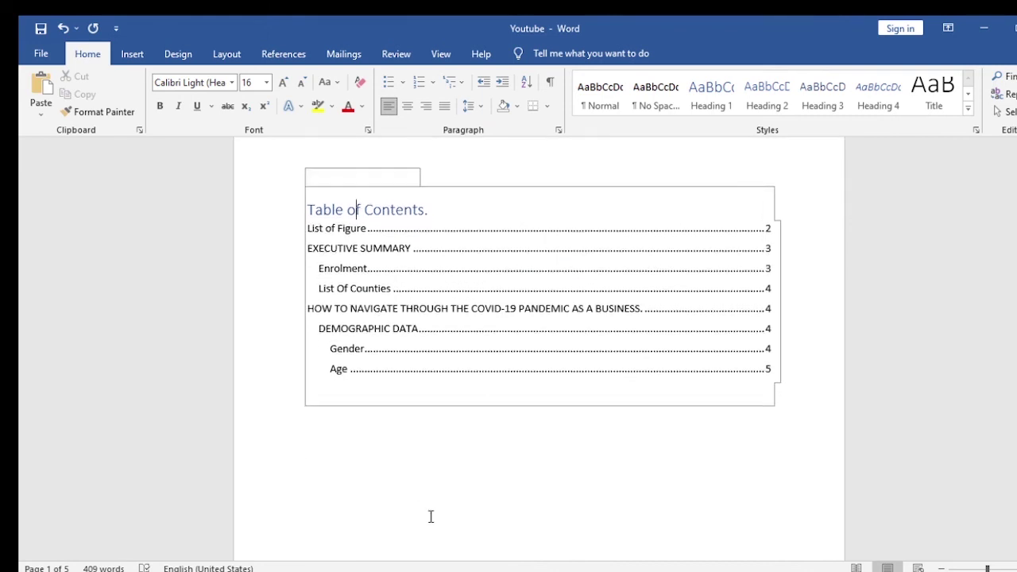
scroll(431, 516, "up", 1)
left_click(431, 516)
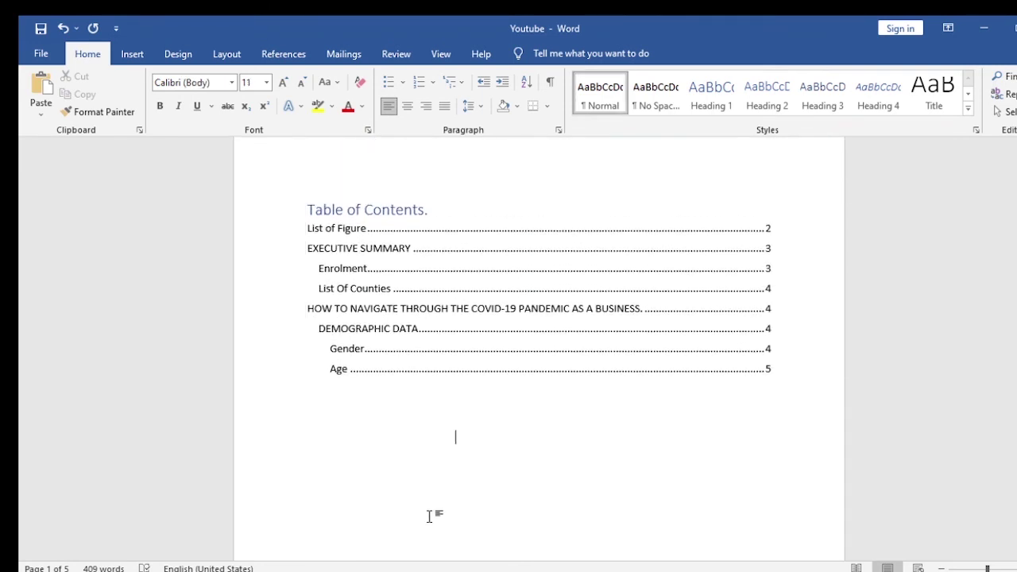
scroll(560, 560, "down", 1)
scroll(561, 551, "down", 2)
scroll(562, 551, "down", 4)
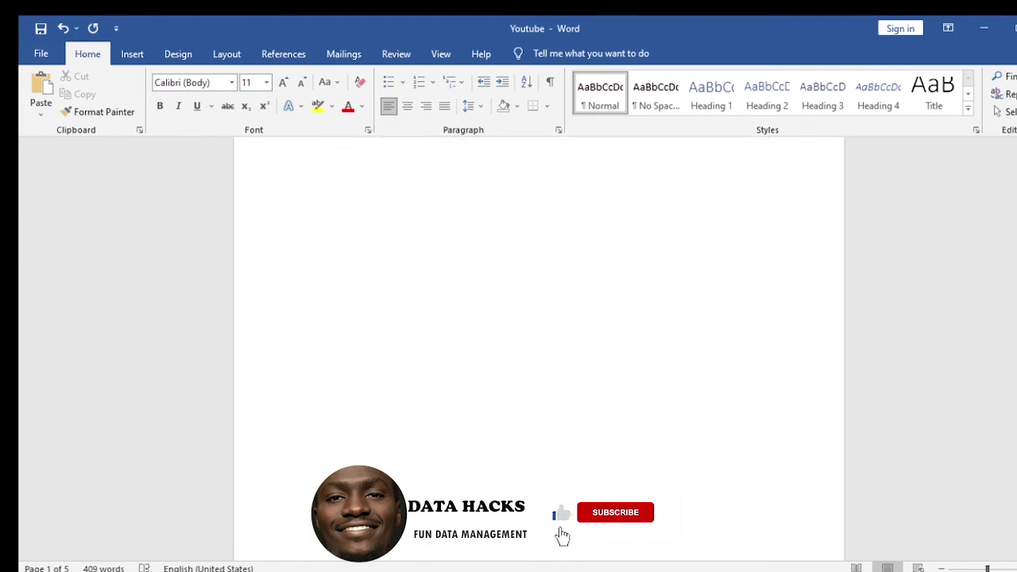
scroll(556, 536, "down", 2)
scroll(561, 527, "down", 6)
scroll(571, 526, "down", 1)
scroll(572, 526, "up", 8)
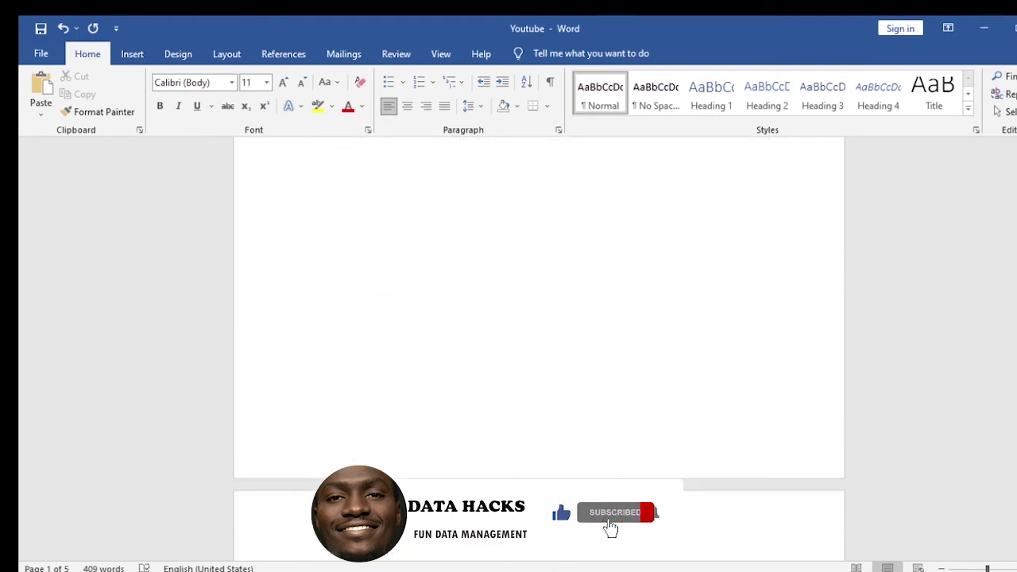
scroll(608, 526, "up", 2)
scroll(645, 520, "up", 5)
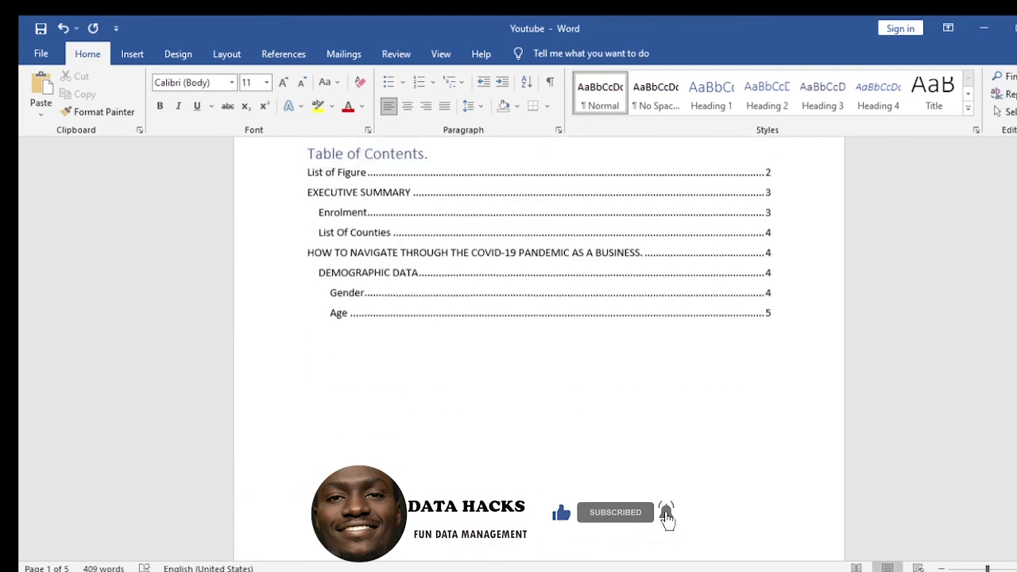
scroll(644, 521, "up", 2)
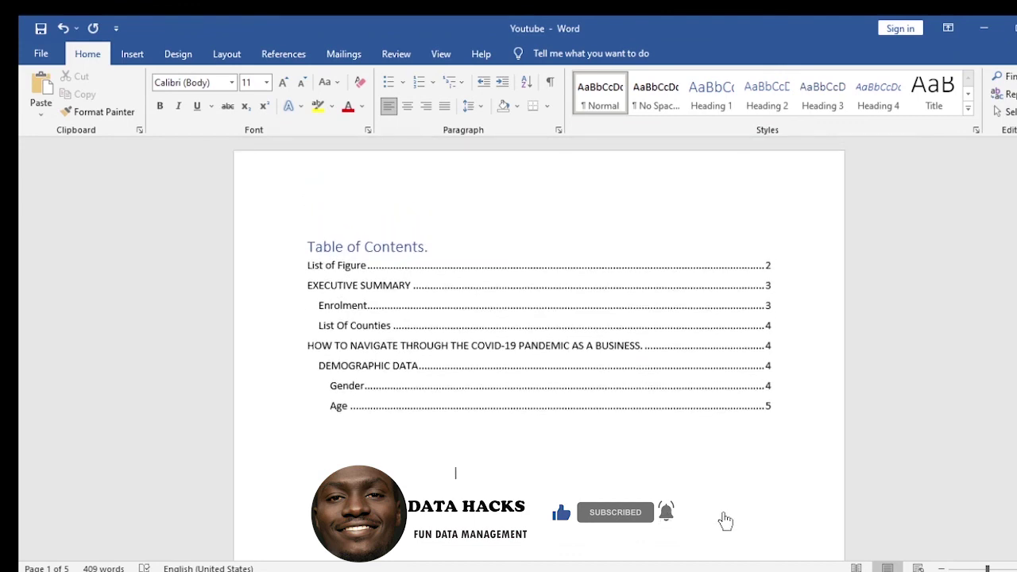